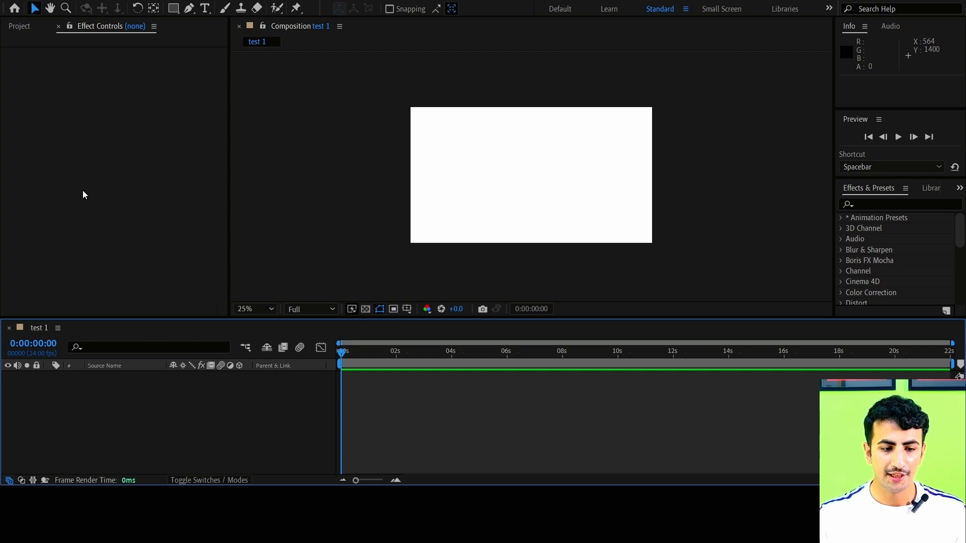
click(19, 26)
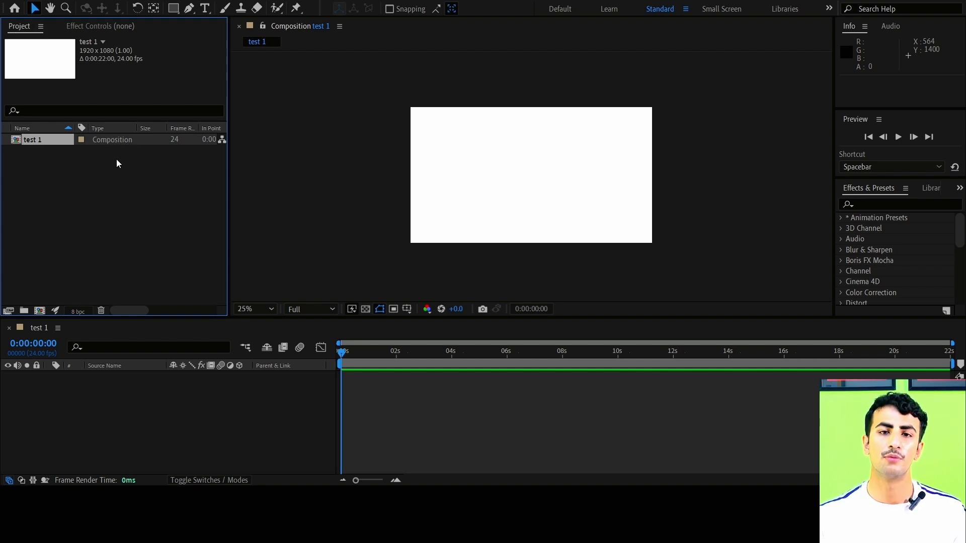
click(113, 194)
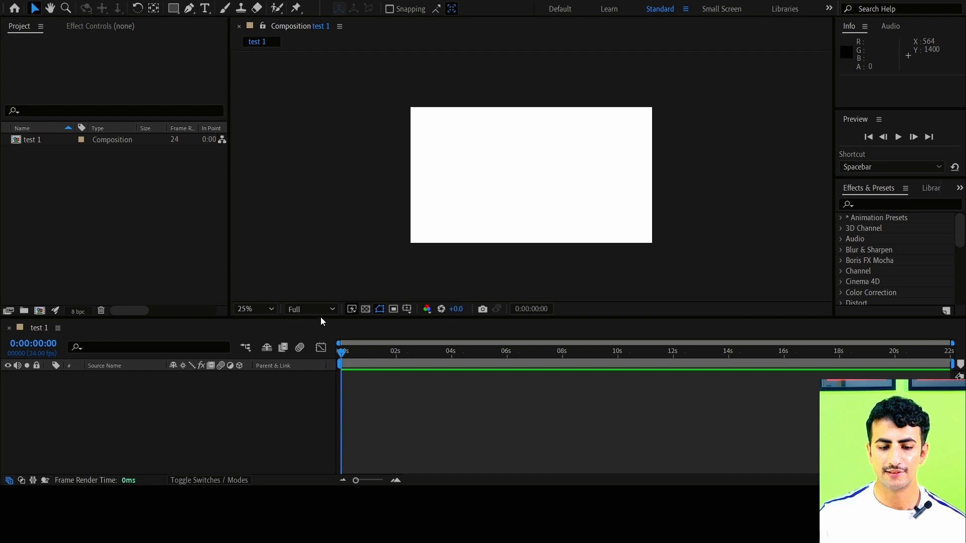
click(300, 360)
right_click(58, 140)
click(55, 145)
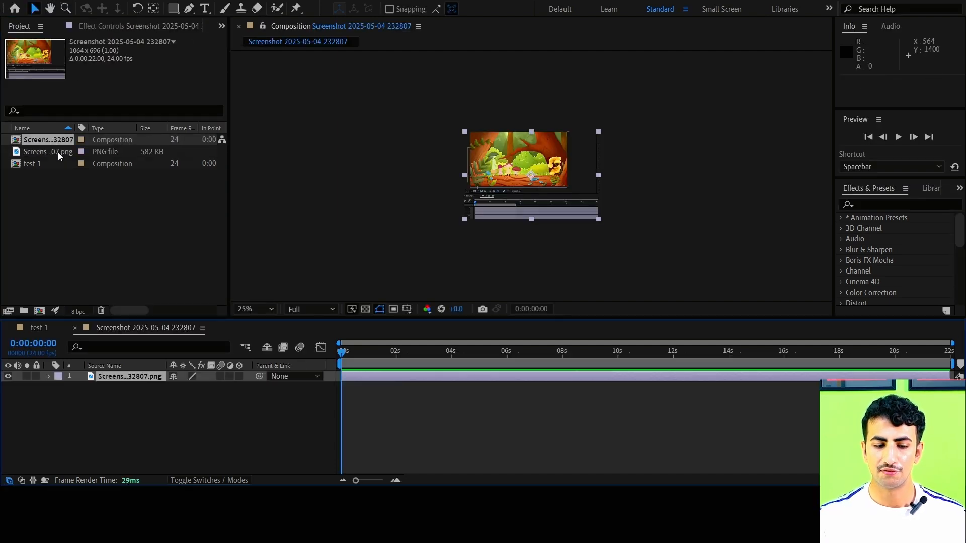
- Add the screenshot PNG to the test 1 composition as a layer and shift it toward the left side of the white frame
click(59, 152)
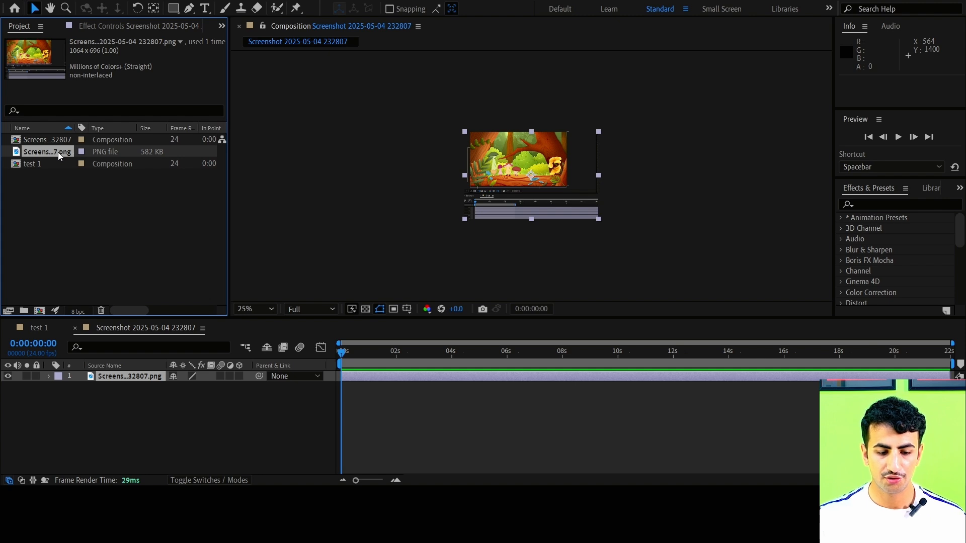
click(75, 328)
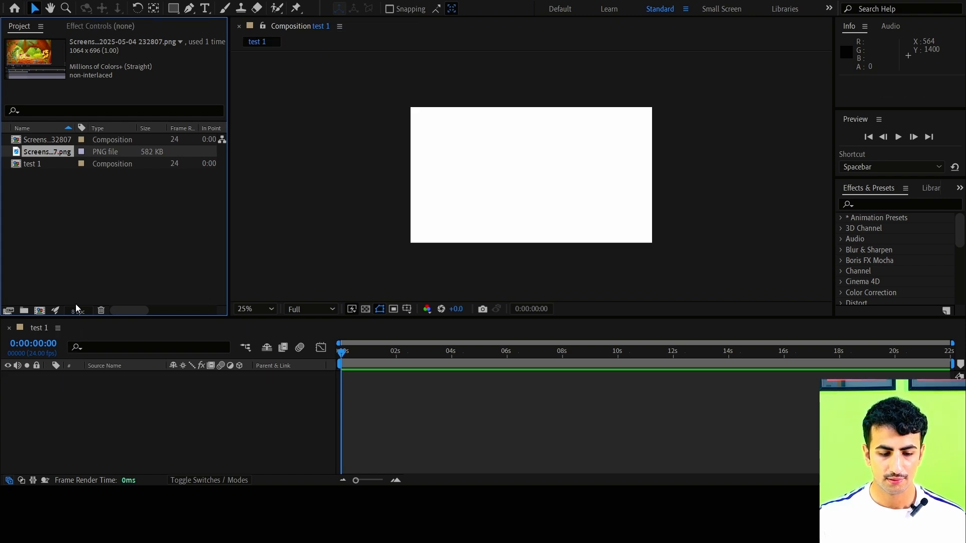
drag(40, 151, 100, 392)
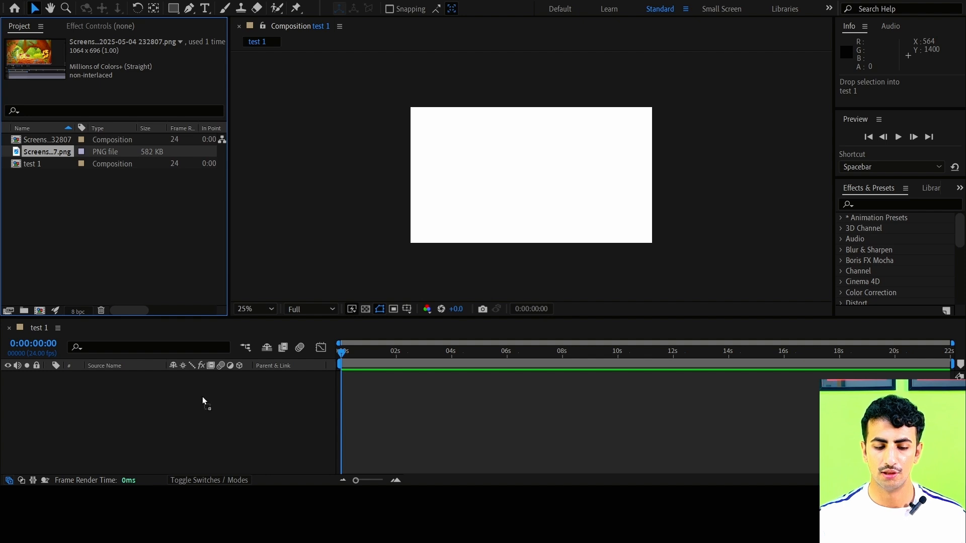
drag(188, 417, 177, 421)
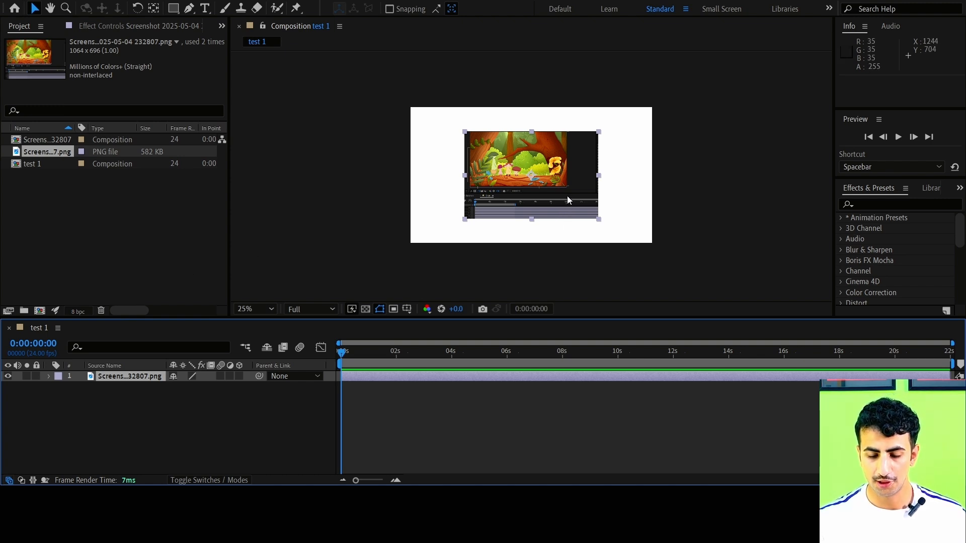
drag(566, 196, 516, 206)
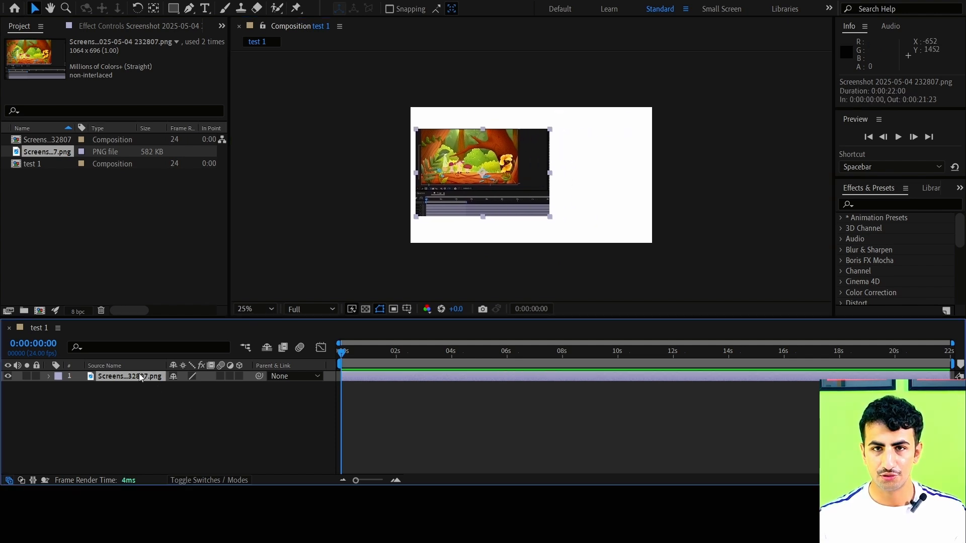
- Try the lock and visibility switches on the screenshot layer in test 1, leaving it unlocked
click(36, 378)
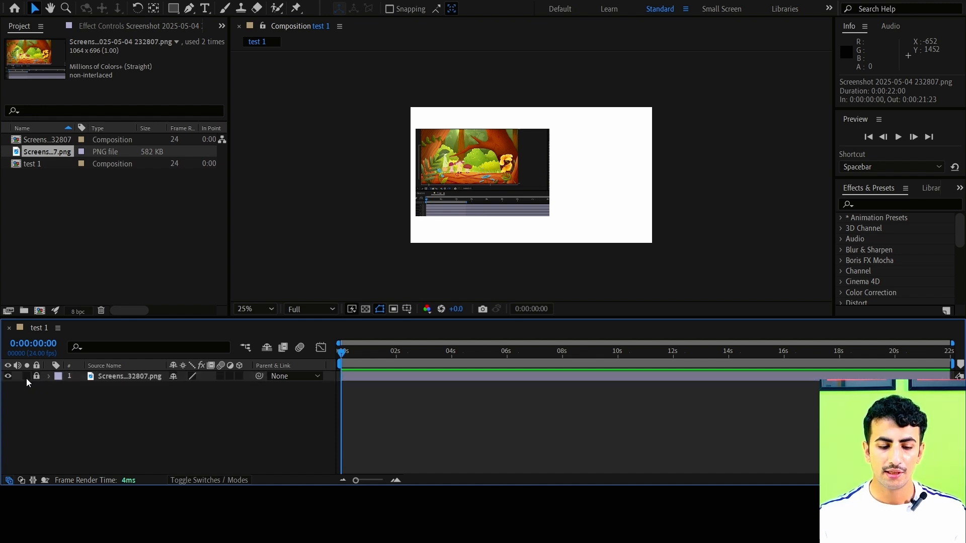
click(8, 377)
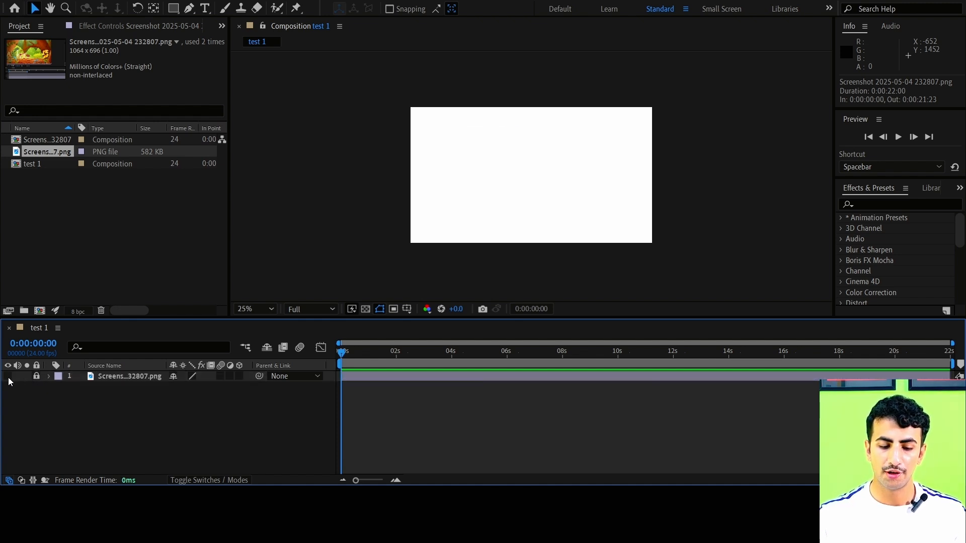
click(8, 377)
click(8, 377)
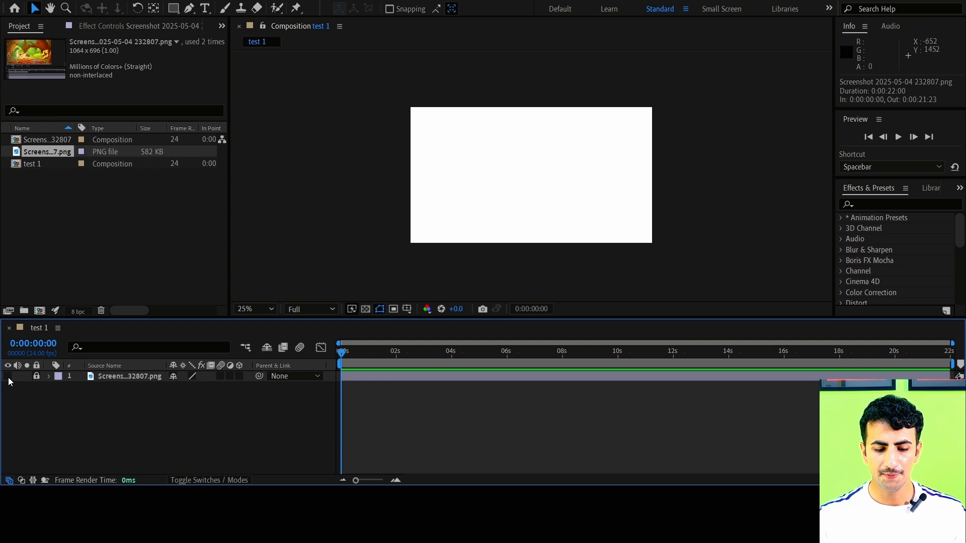
click(36, 377)
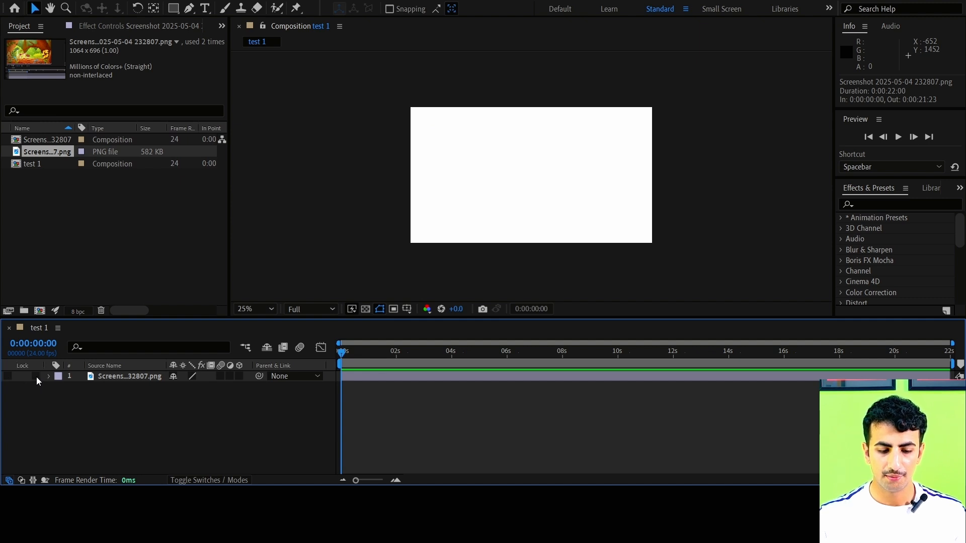
- Import rf logo.png and the Lecture 2 composition, and place both beneath the screenshot layer in test 1
click(116, 375)
click(181, 401)
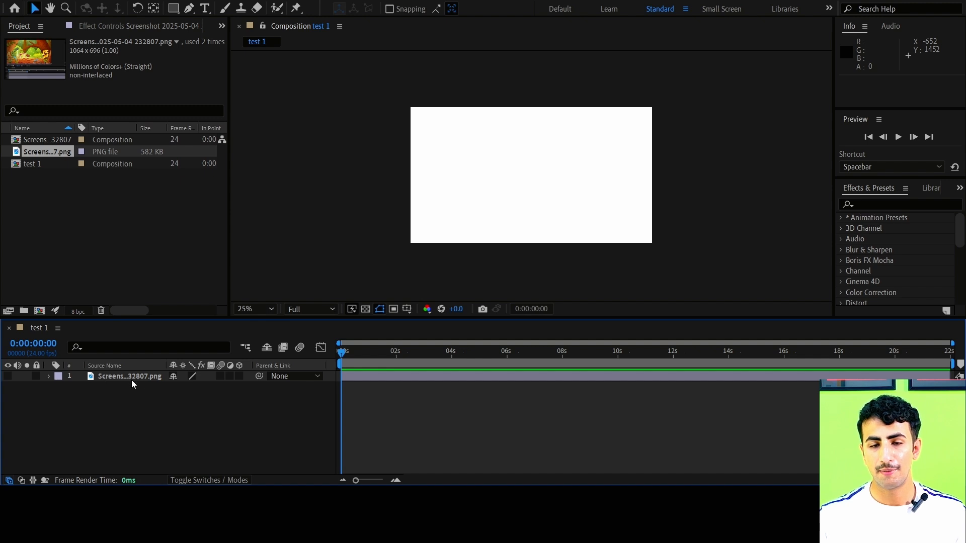
click(78, 256)
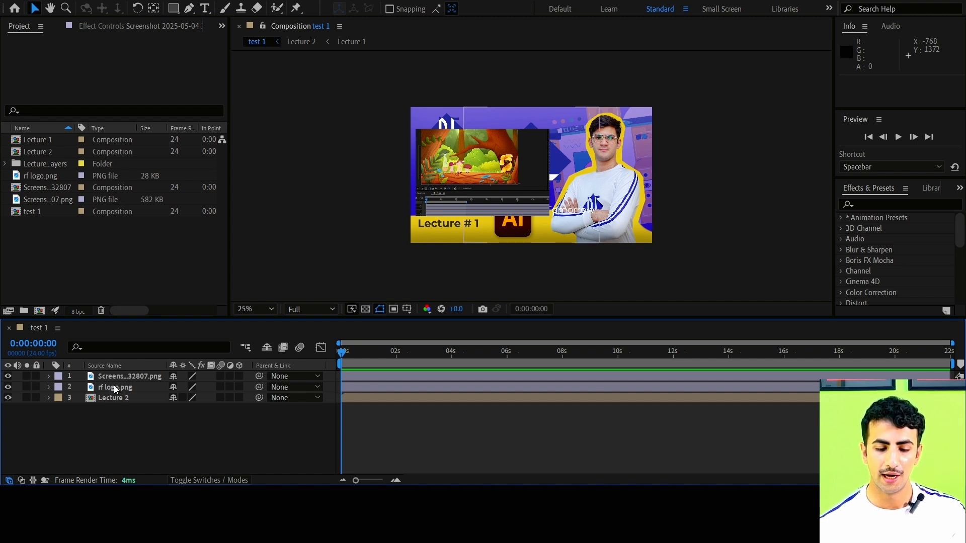
- Lock and unlock the screenshot layer, and hide and show both it and the rf logo layer again
click(103, 377)
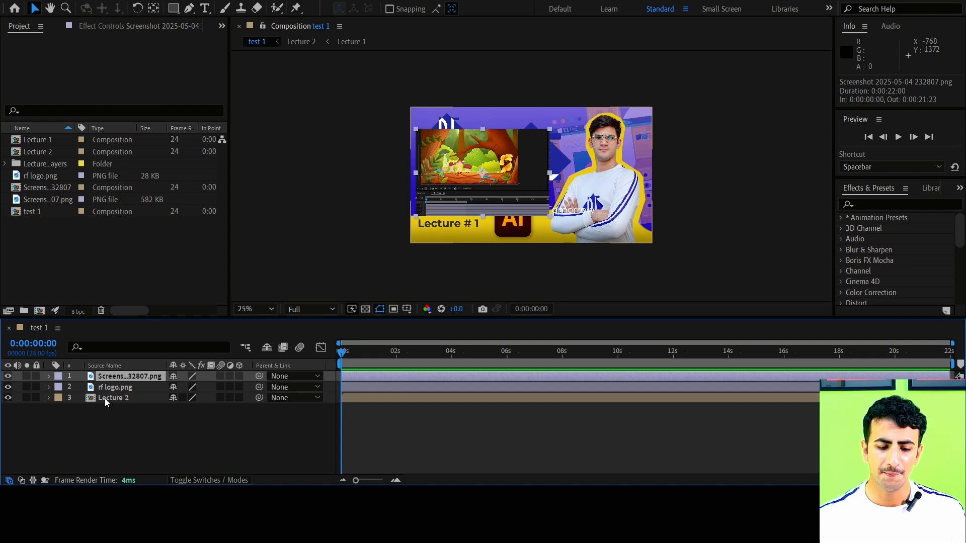
click(115, 384)
click(113, 378)
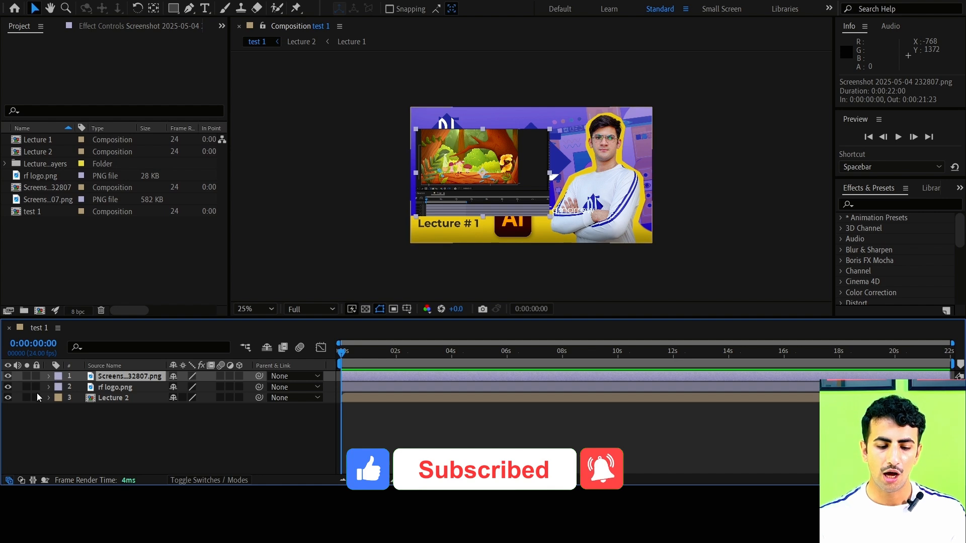
click(36, 376)
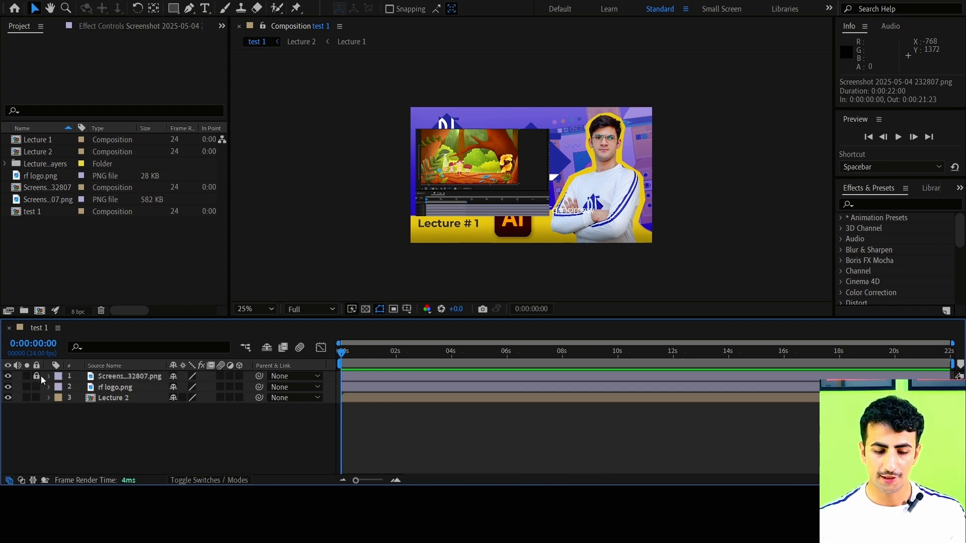
click(8, 376)
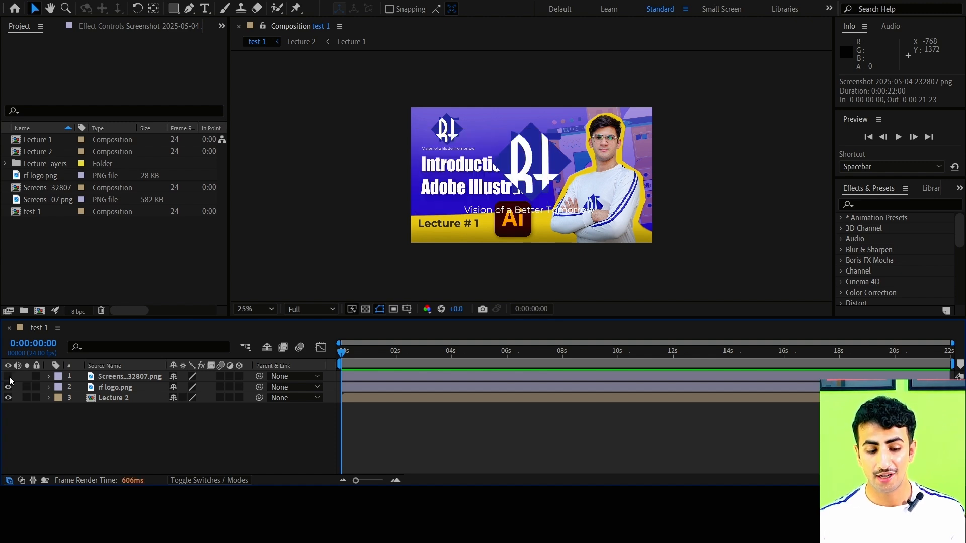
click(8, 388)
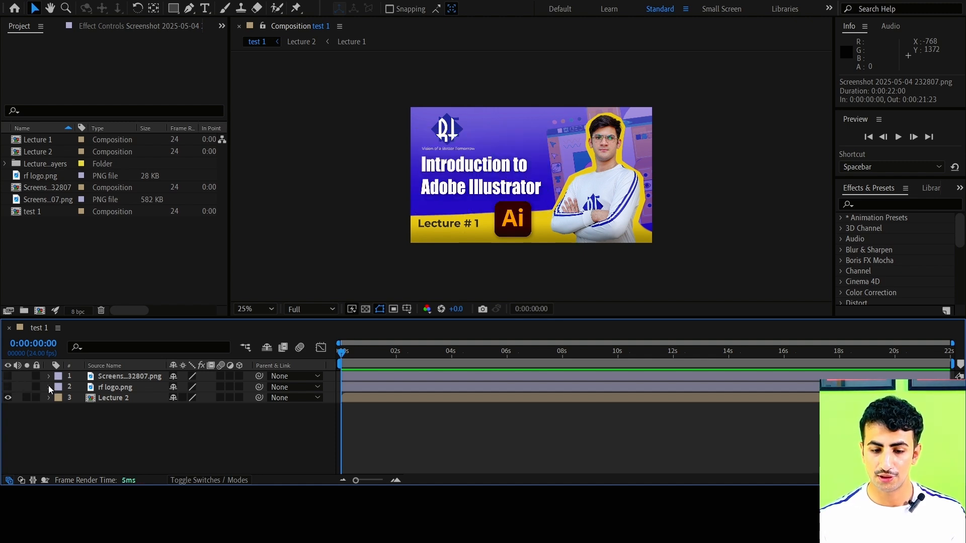
click(9, 387)
click(8, 377)
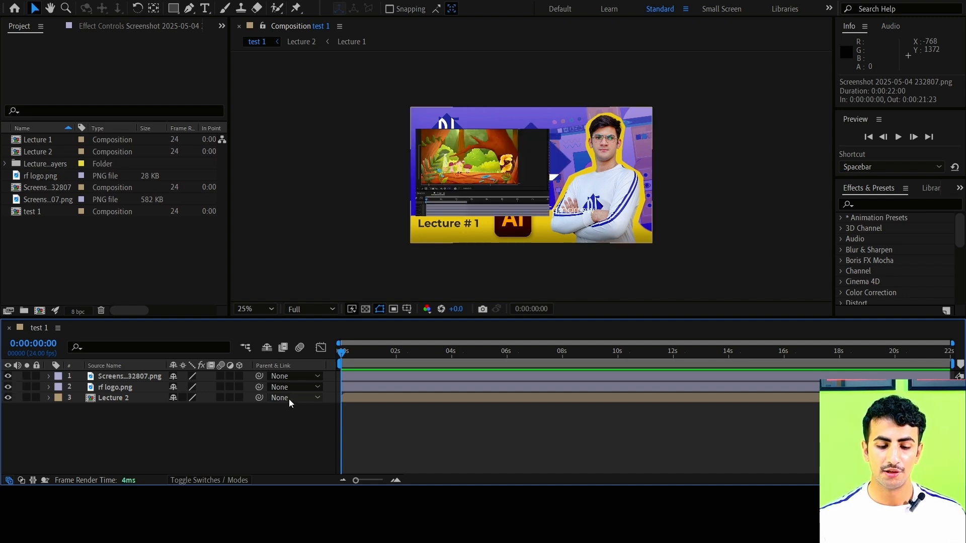
click(206, 430)
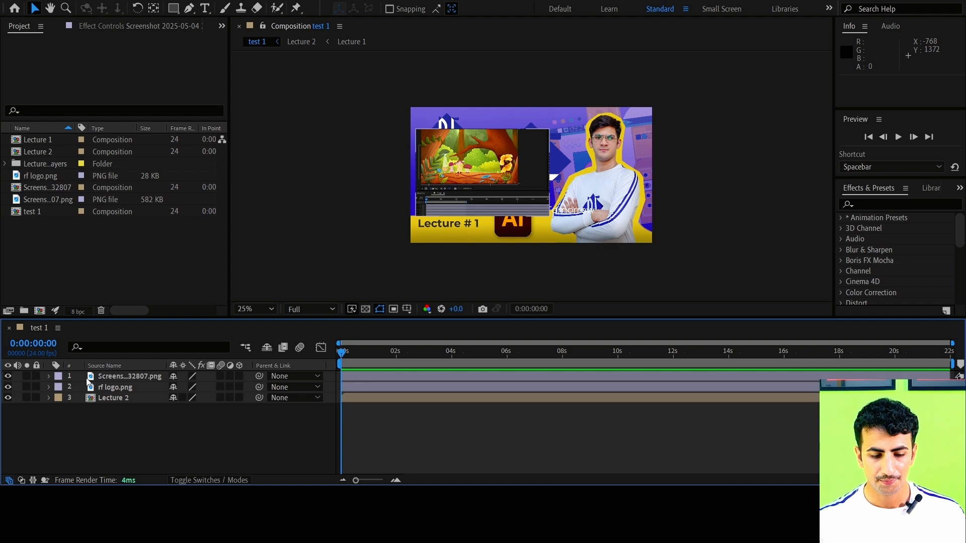
- Select the Lecture 2 layer, set the current time to 0:00:01:22 and zoom in on the timeline
click(116, 385)
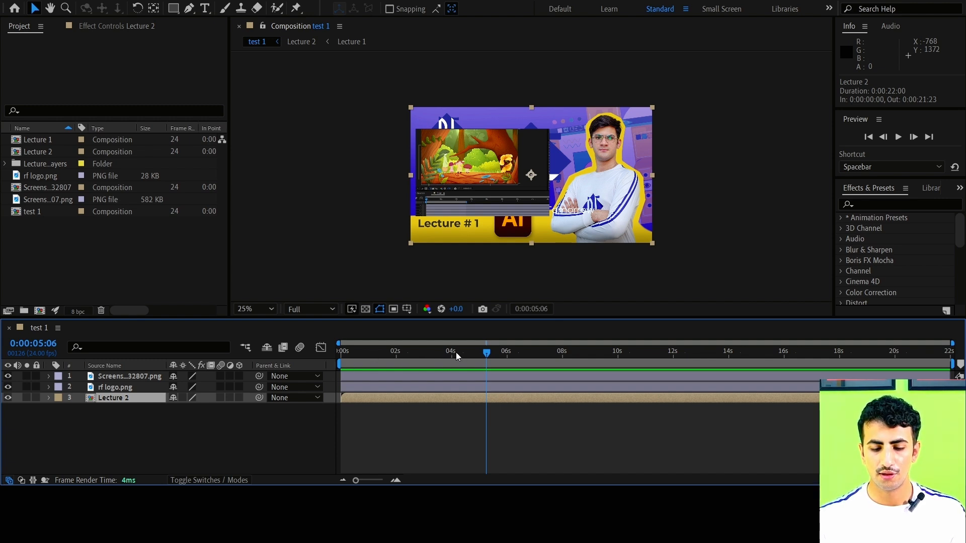
click(399, 354)
click(395, 354)
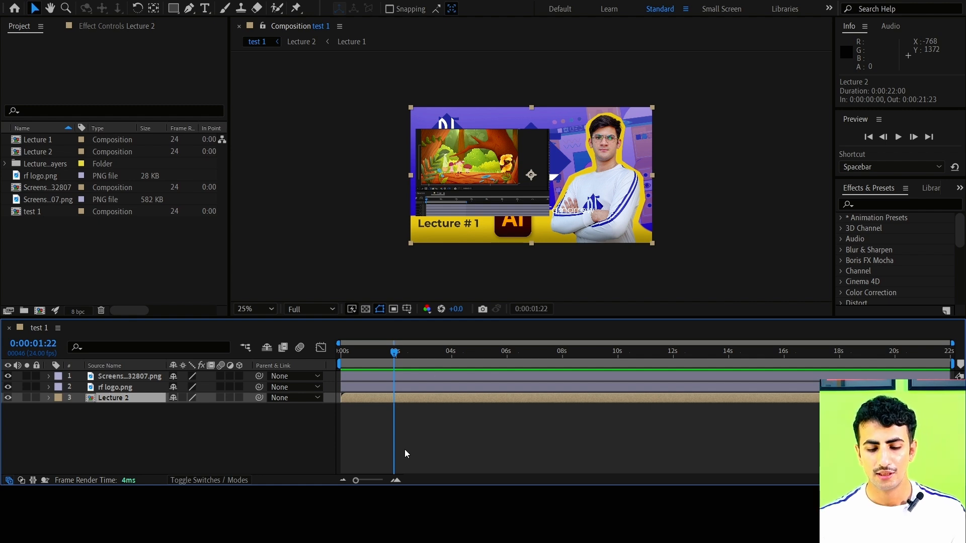
click(396, 481)
drag(432, 481, 409, 481)
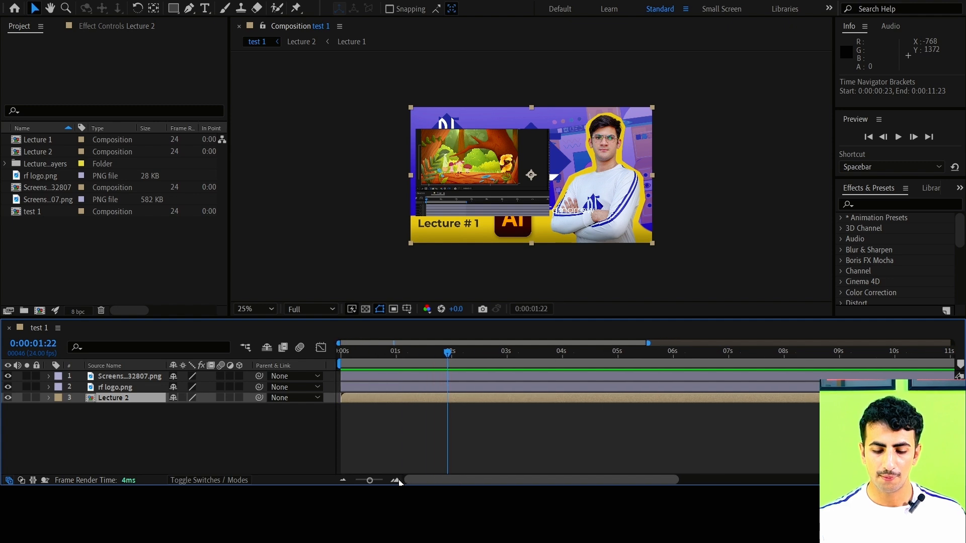
- Scrub the current time back and forth across the first seconds of the test 1 timeline
click(397, 355)
click(456, 355)
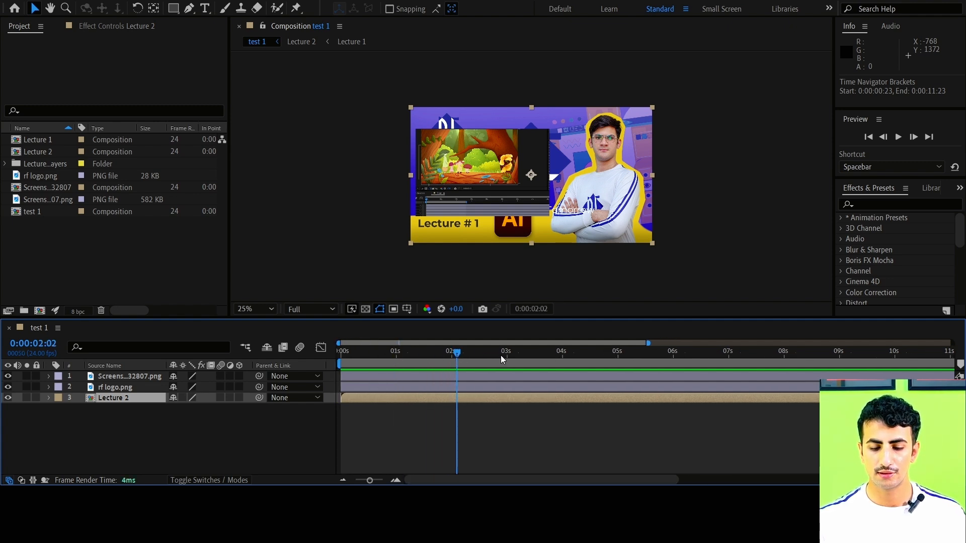
click(500, 355)
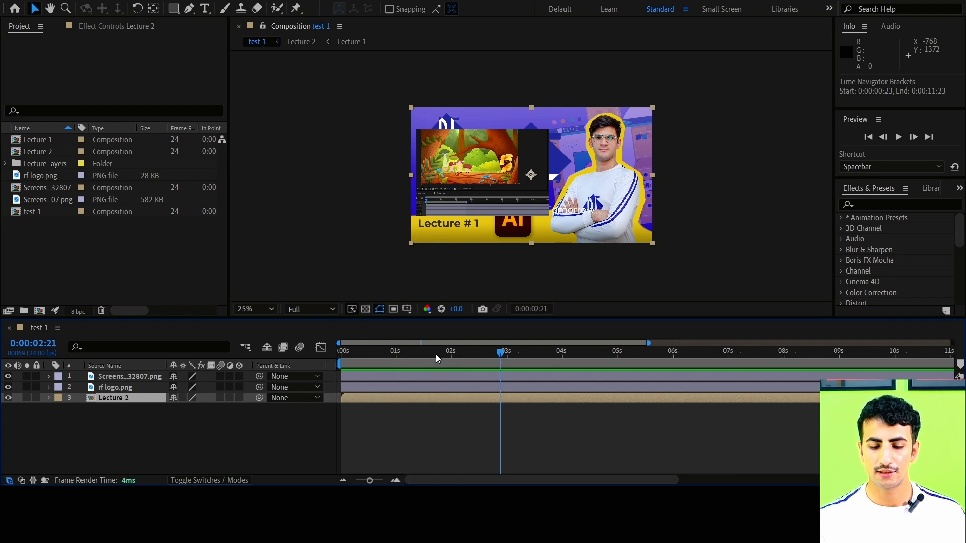
click(404, 355)
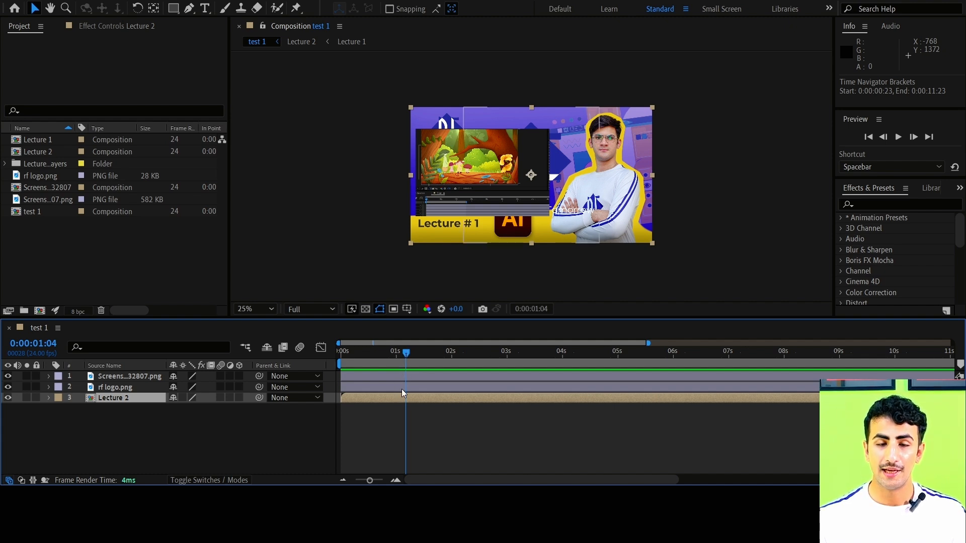
mouse_move(417, 352)
mouse_down()
mouse_move(474, 352)
mouse_move(437, 354)
mouse_up()
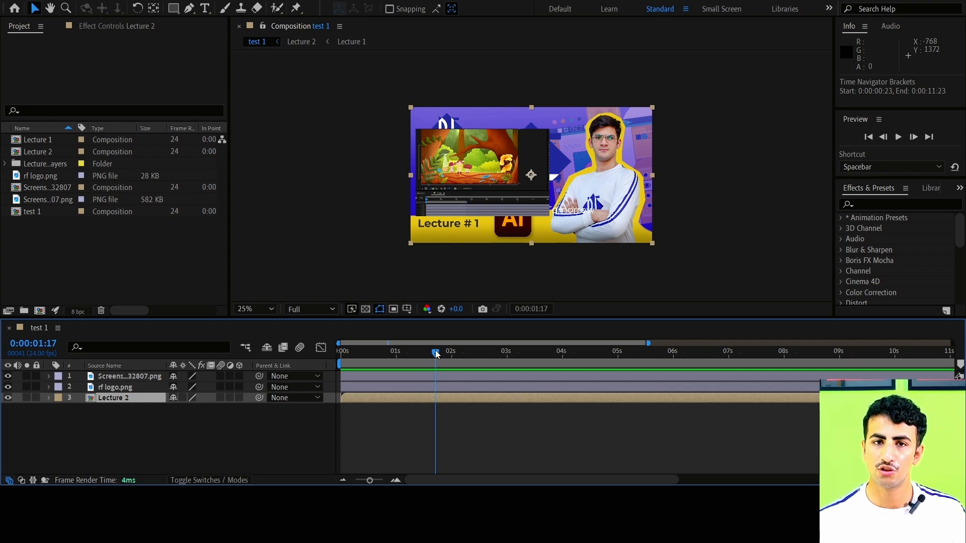
drag(436, 350, 539, 356)
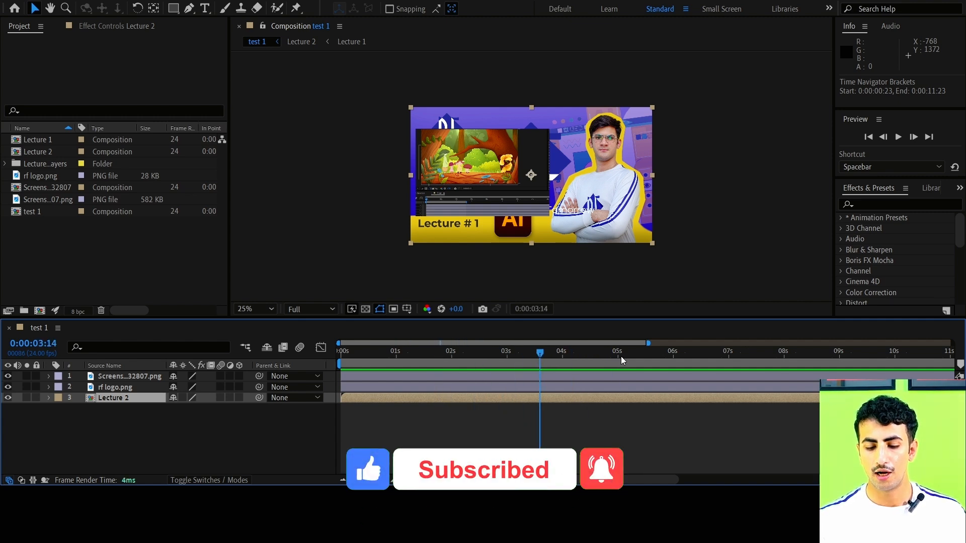
drag(627, 353, 401, 357)
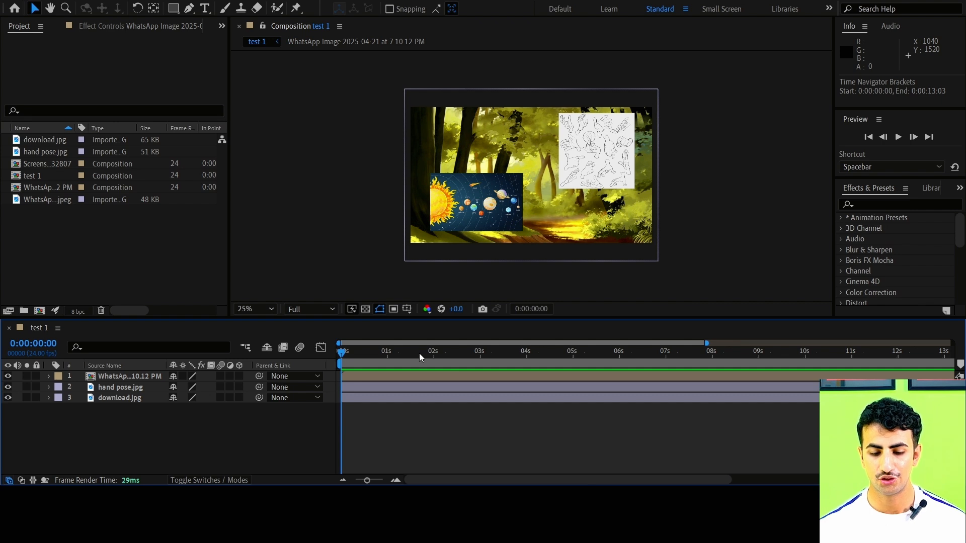
- Move the current time to 0:00:01:16, 0:00:21:21 and 0:00:20:11 to examine the start and end of the 22-second timeline
click(419, 353)
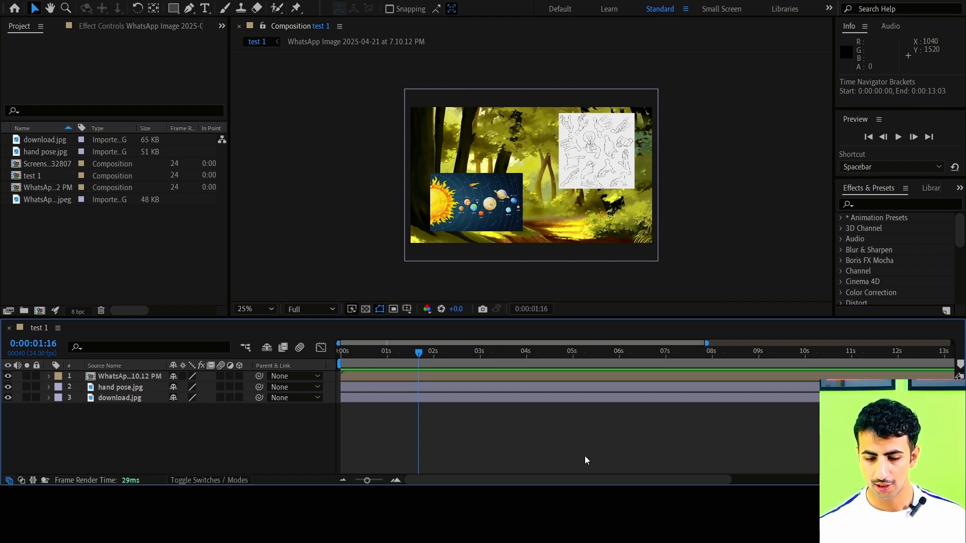
drag(561, 479, 761, 472)
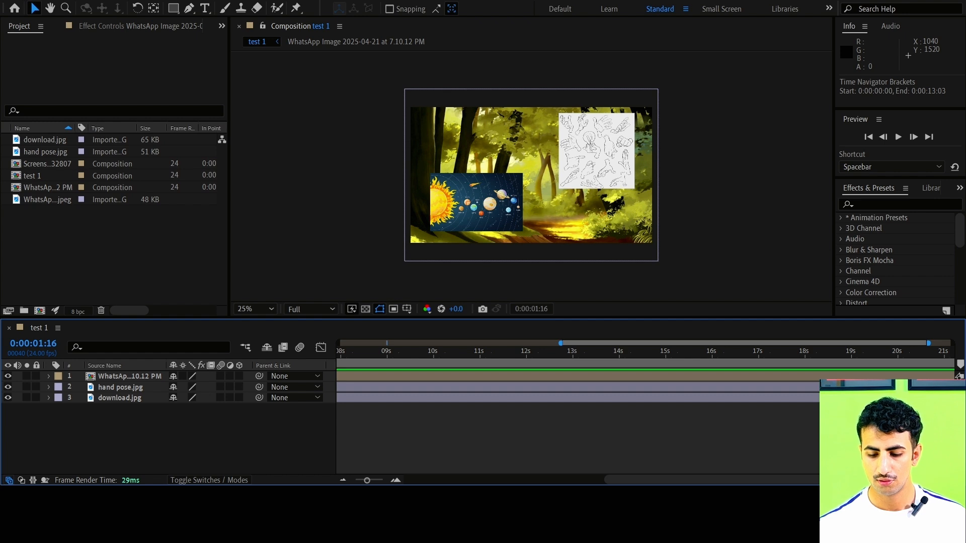
drag(750, 479, 772, 478)
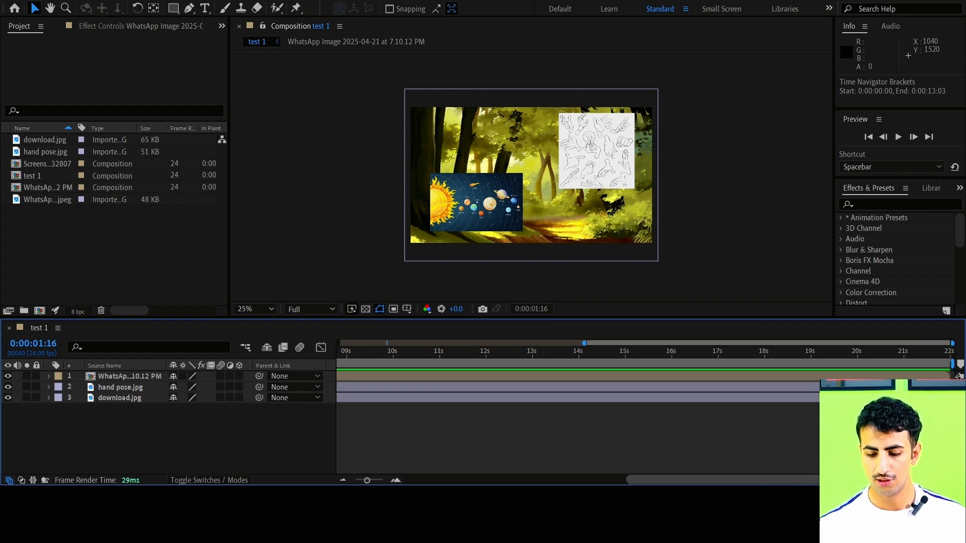
click(938, 352)
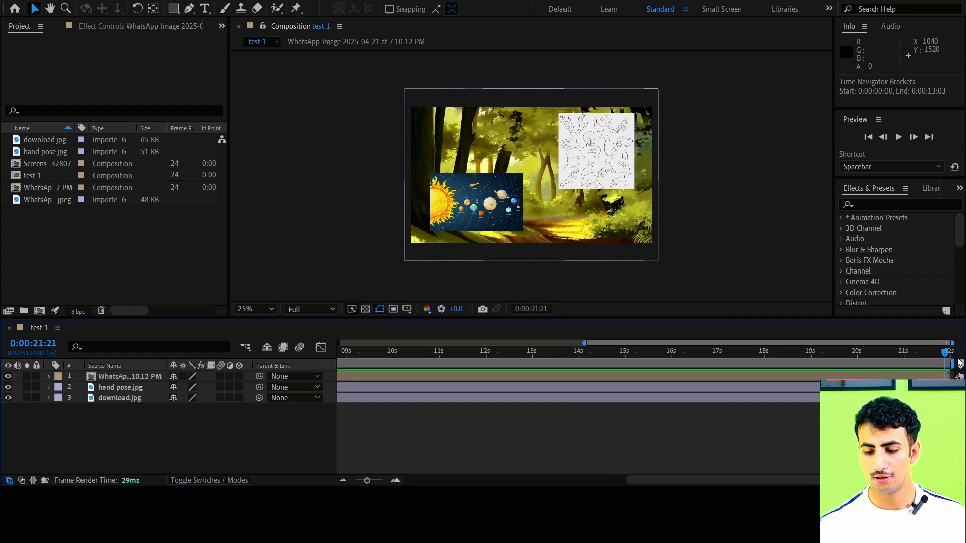
click(875, 352)
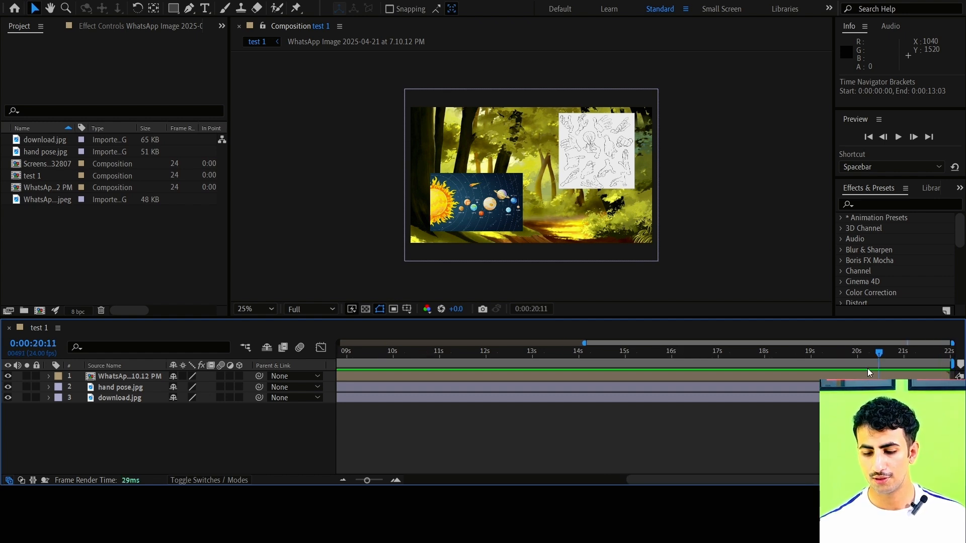
- Shorten the test 1 composition's duration to 10 seconds and fit the whole composition in the timeline
click(946, 356)
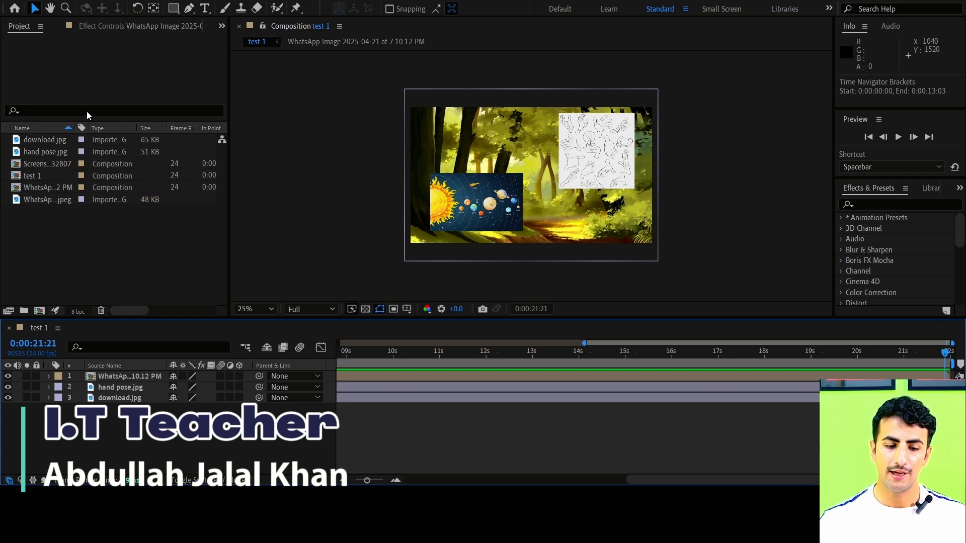
key(ctrl+n)
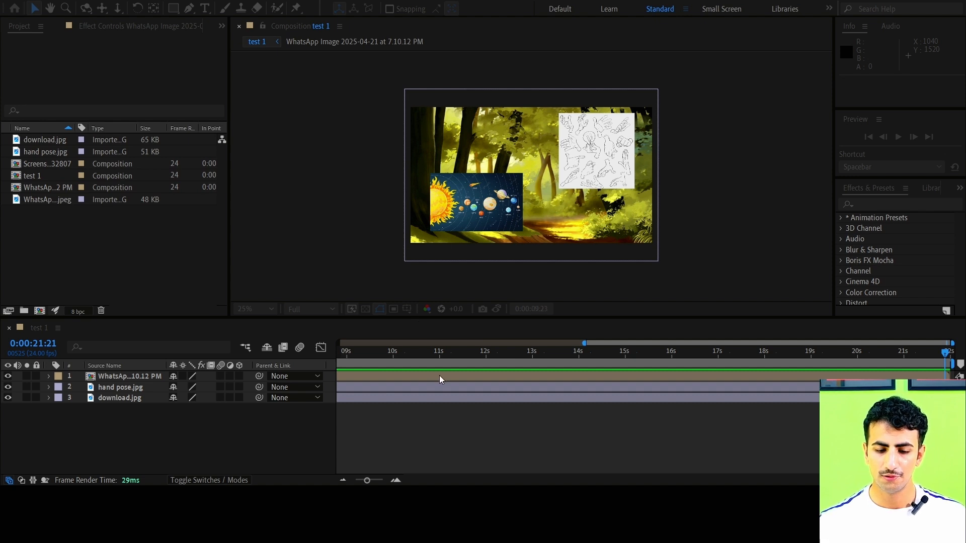
click(553, 381)
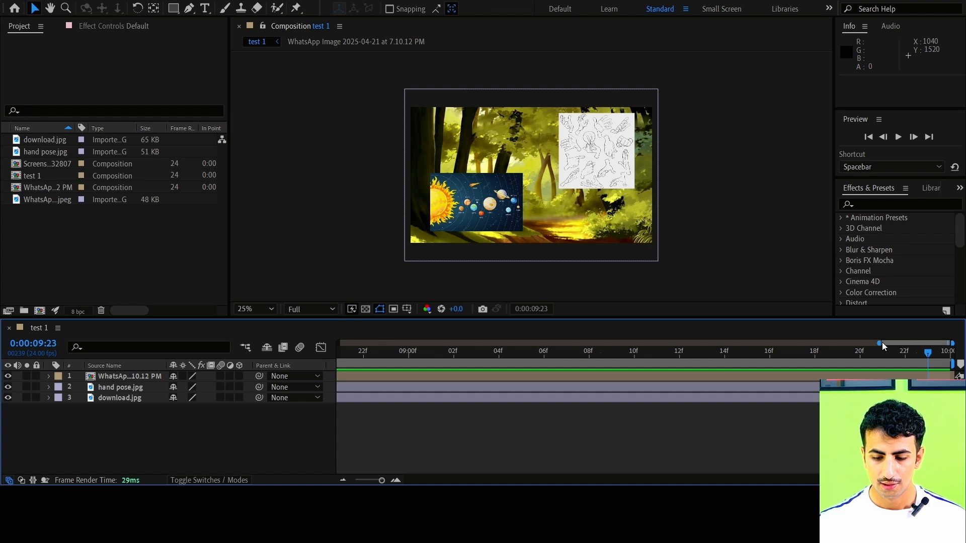
drag(879, 343, 877, 344)
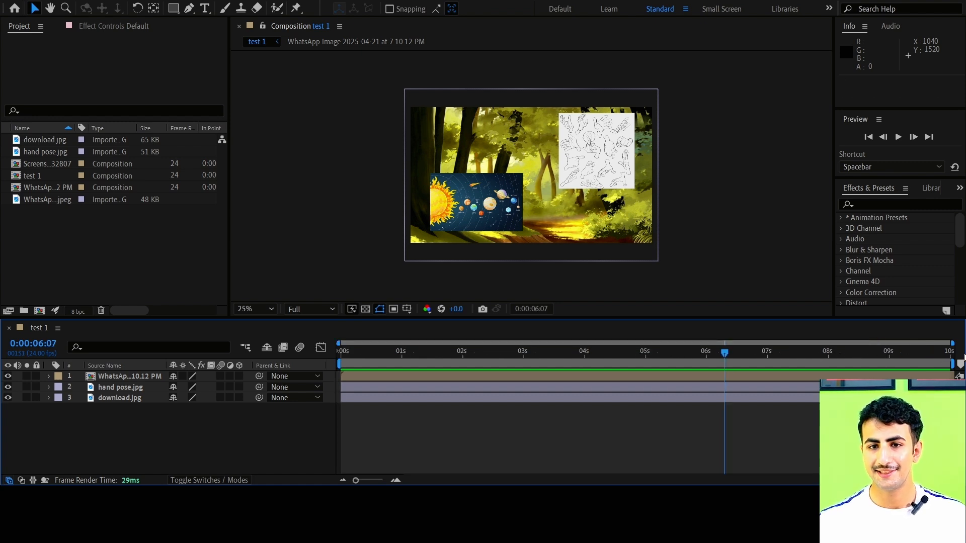
- Move the current time to the composition's last frame at 0:00:09:23 and back to 0:00:00:00
key(End)
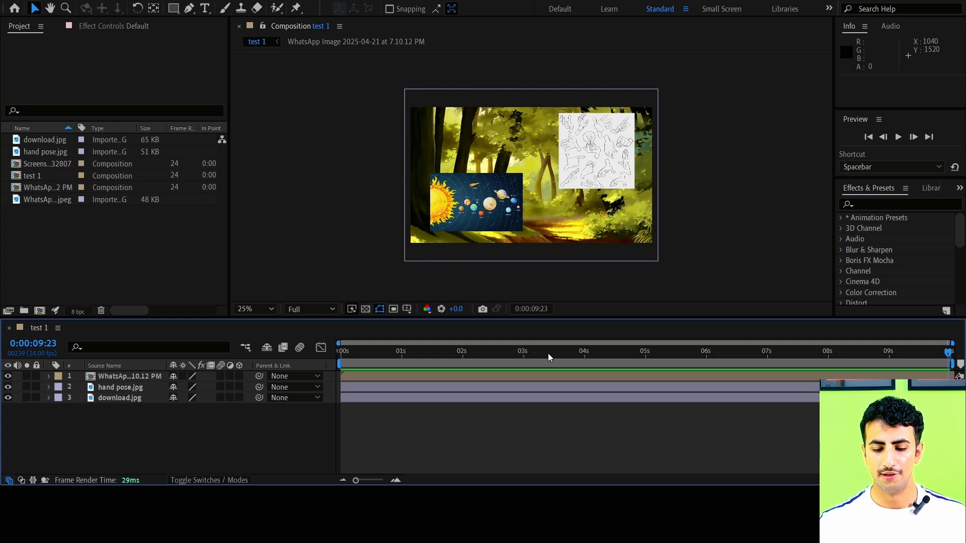
drag(534, 358, 338, 369)
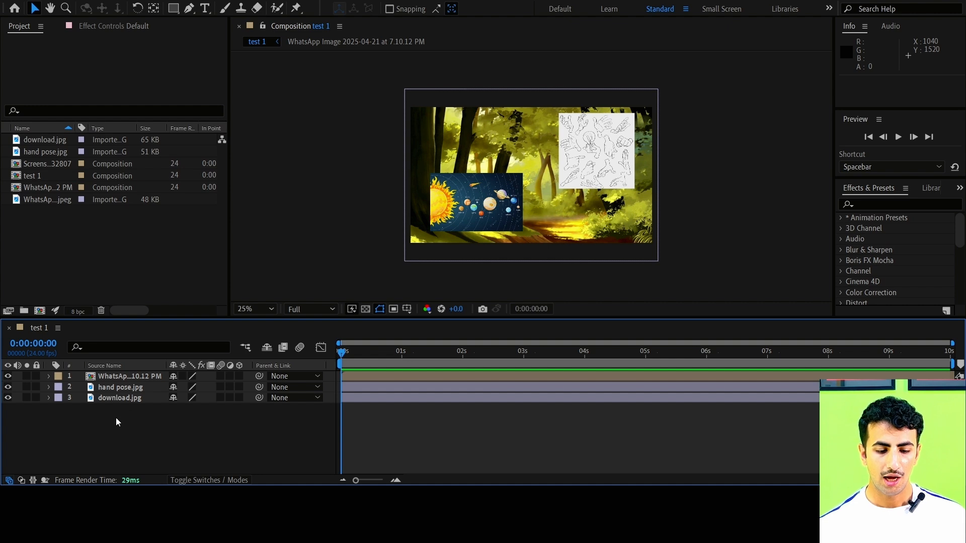
mouse_move(116, 419)
mouse_down()
mouse_move(111, 375)
mouse_move(104, 425)
mouse_up()
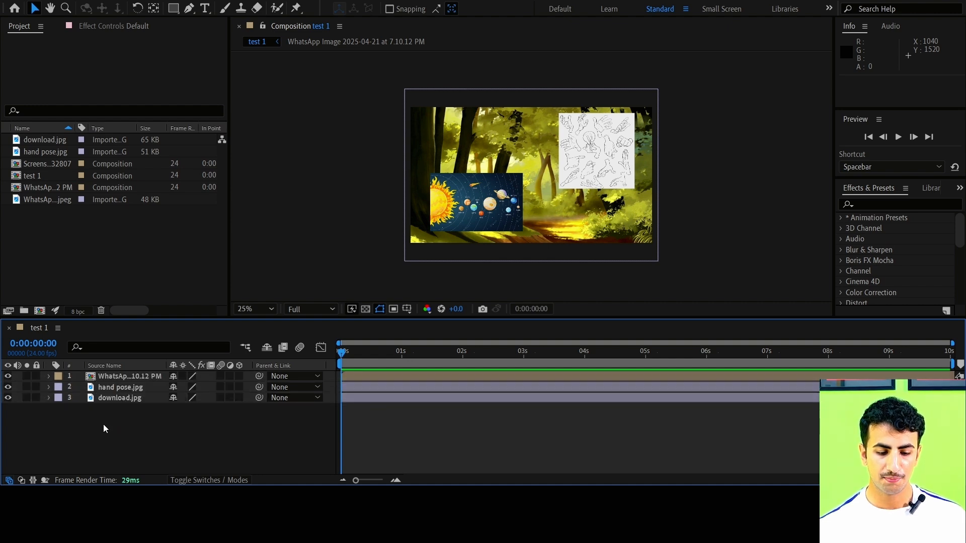
- Select the hand pose.jpg layer and expand its Transform properties
click(126, 384)
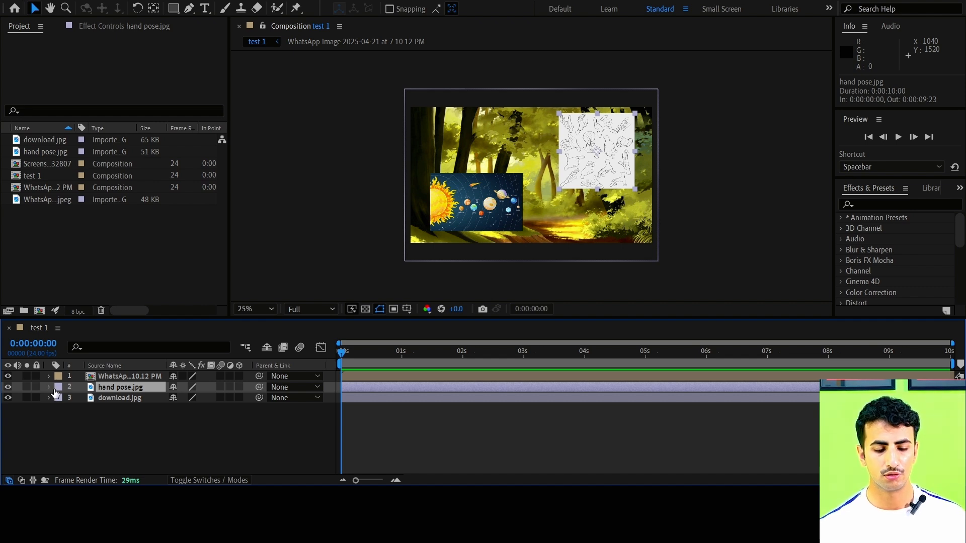
click(50, 388)
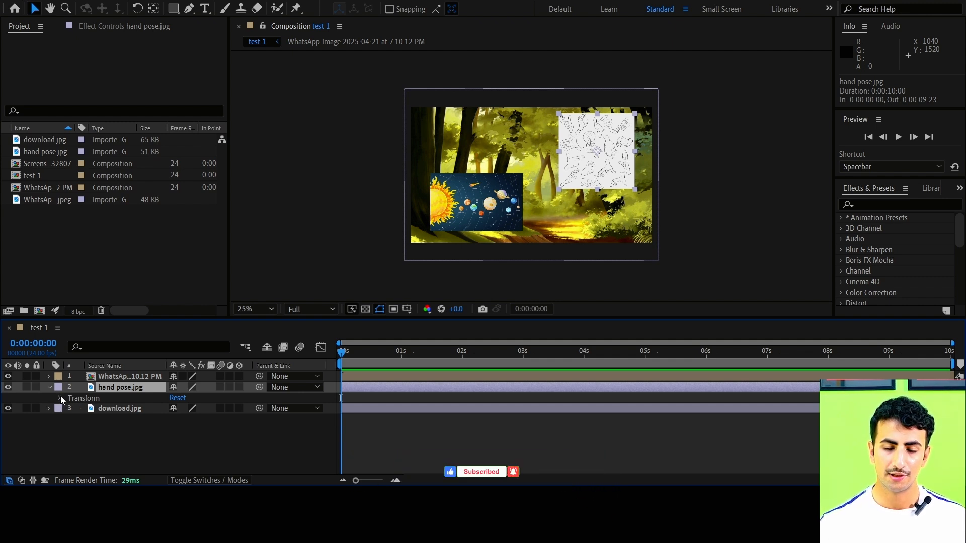
click(59, 398)
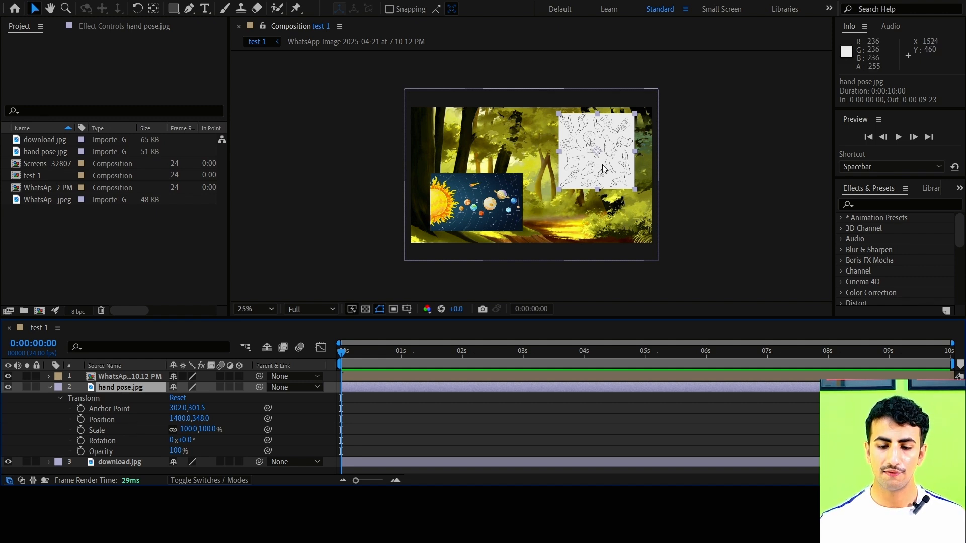
- Move the hand pose image over the frame's left edge to about 56, 336 and set a Position keyframe at 0:00:00:00
drag(581, 168, 456, 156)
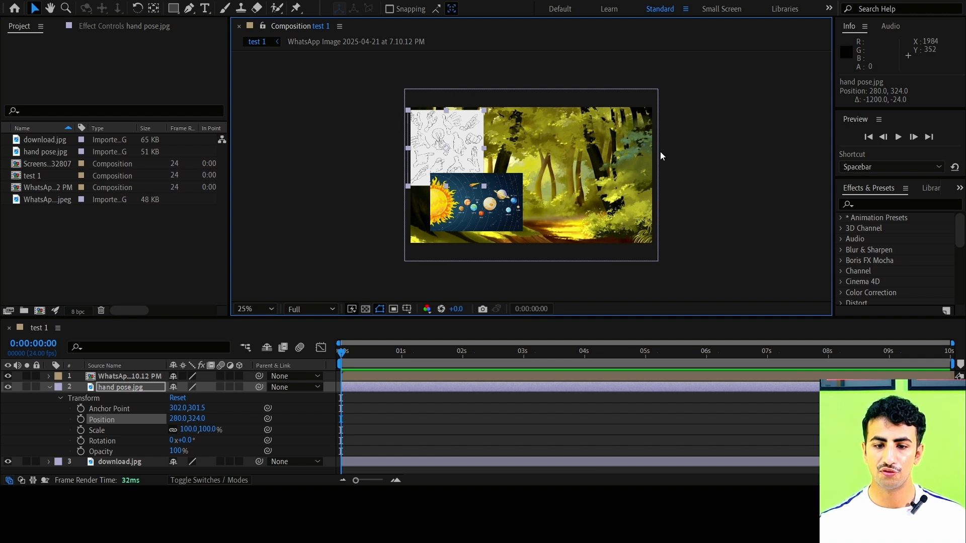
drag(449, 164, 424, 154)
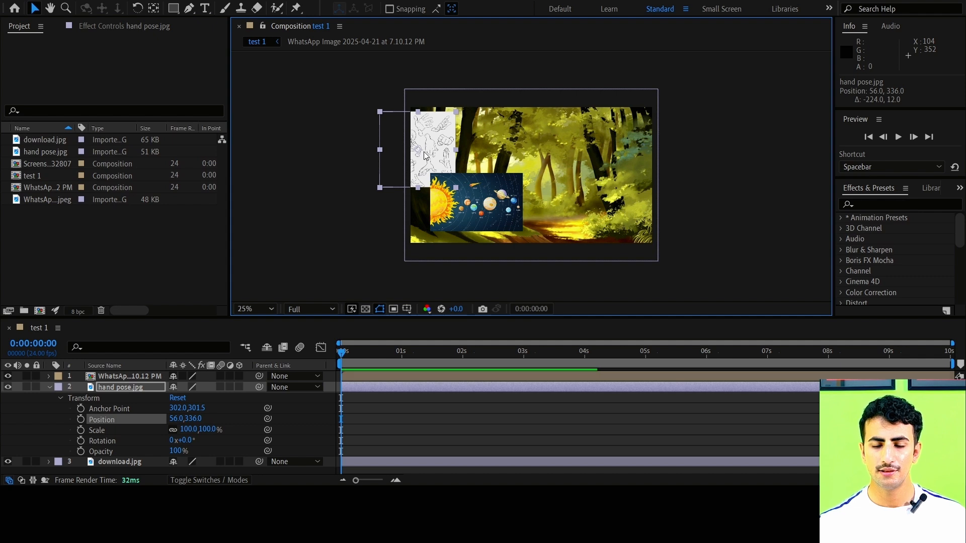
click(81, 420)
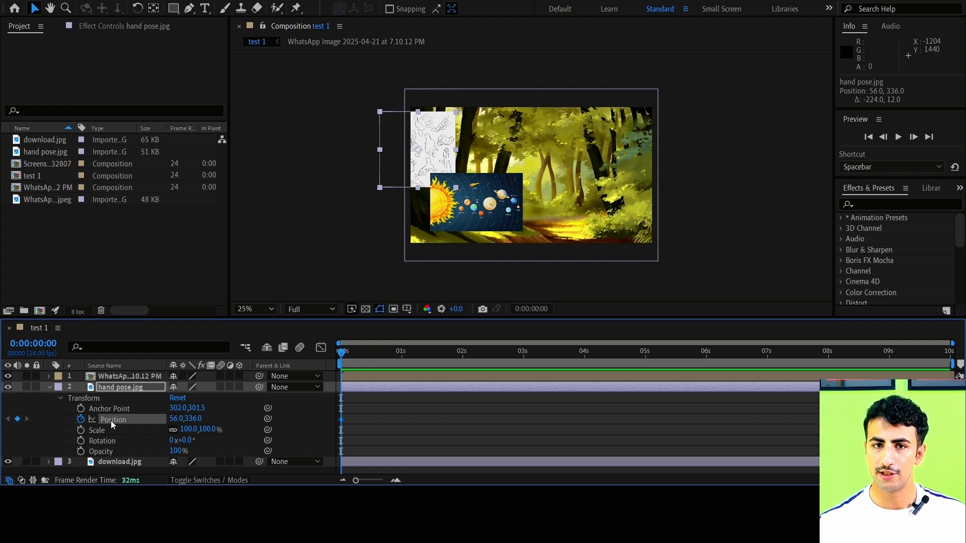
click(424, 429)
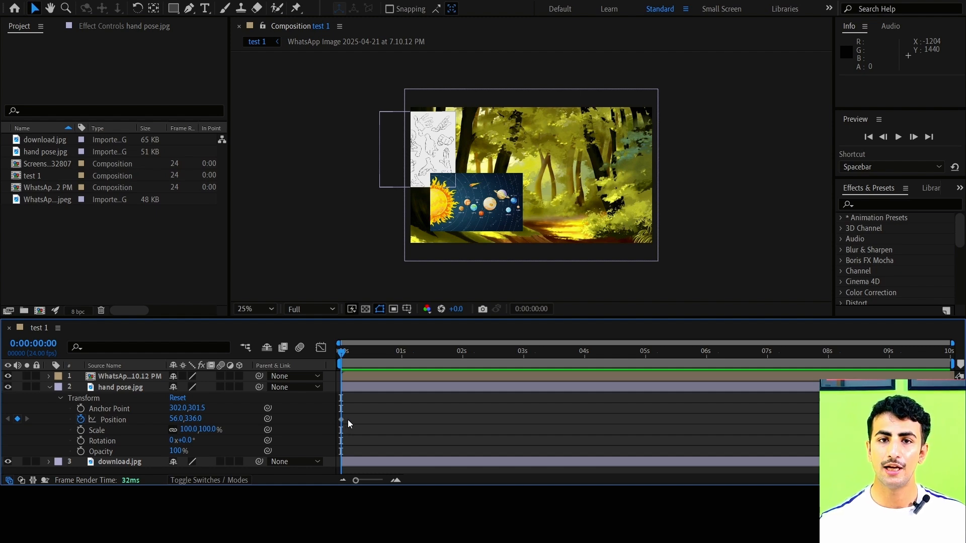
- At 0:00:03:00, move the hand pose image past the frame's right edge to about 2236, 300 for a second Position keyframe
click(367, 355)
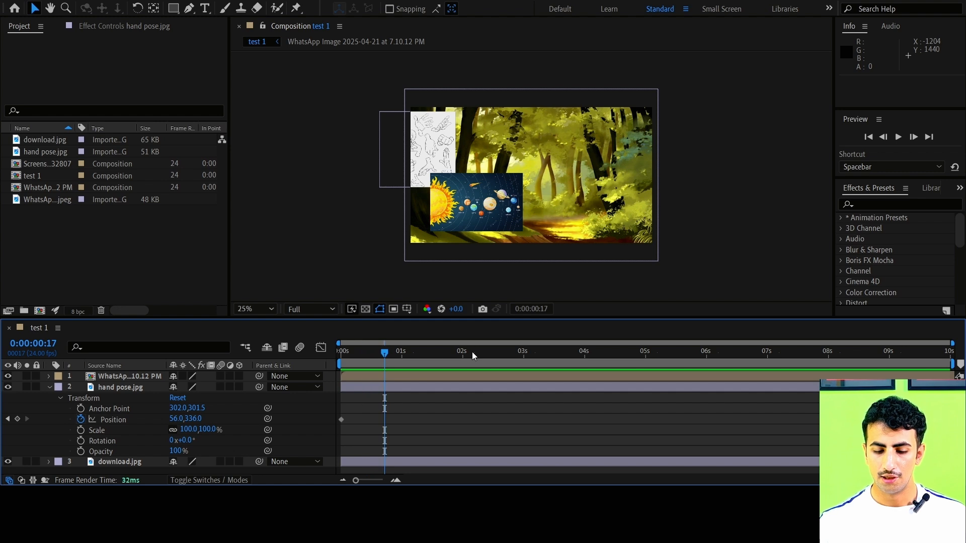
click(524, 354)
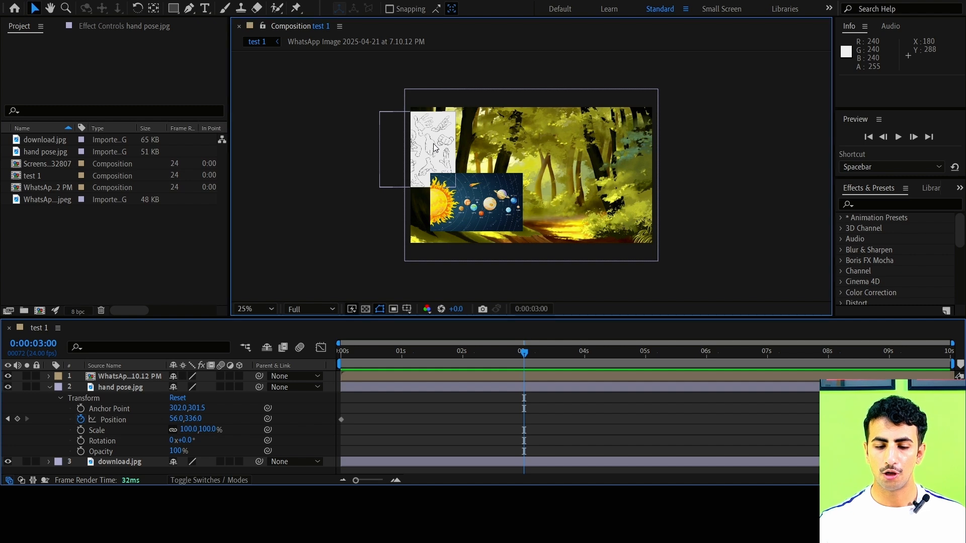
drag(435, 147, 708, 144)
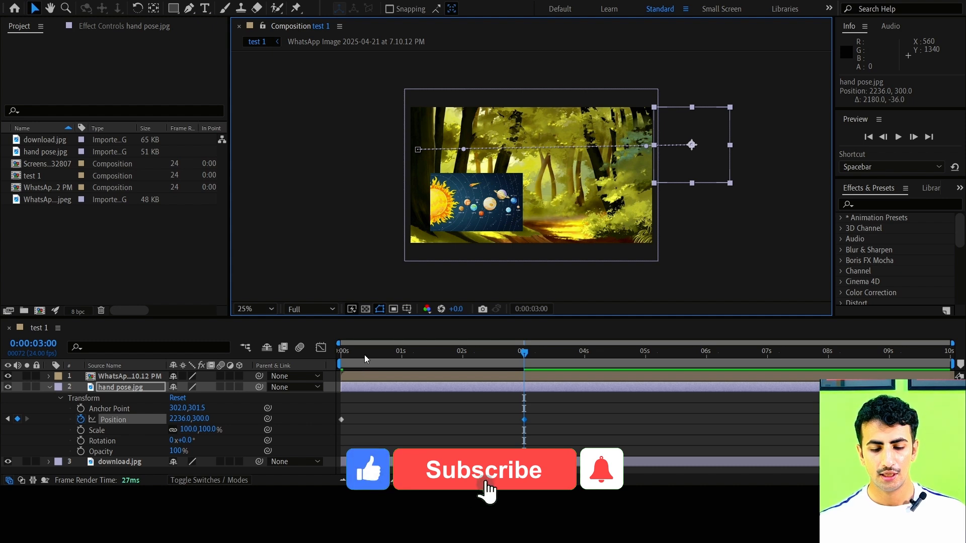
- Preview the hand pose animation from the start, stop playback and return the current time to 0:00:00:00
drag(365, 355, 339, 358)
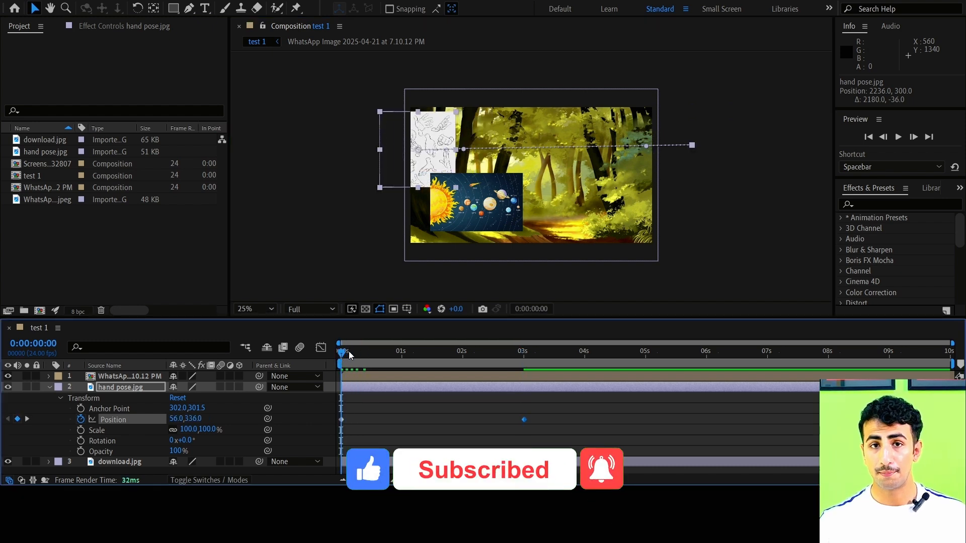
key(space)
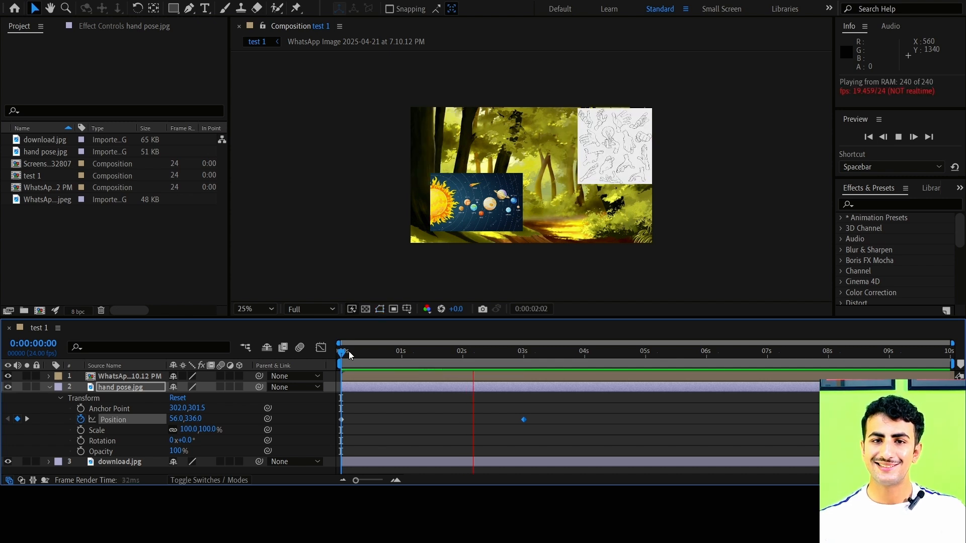
key(space)
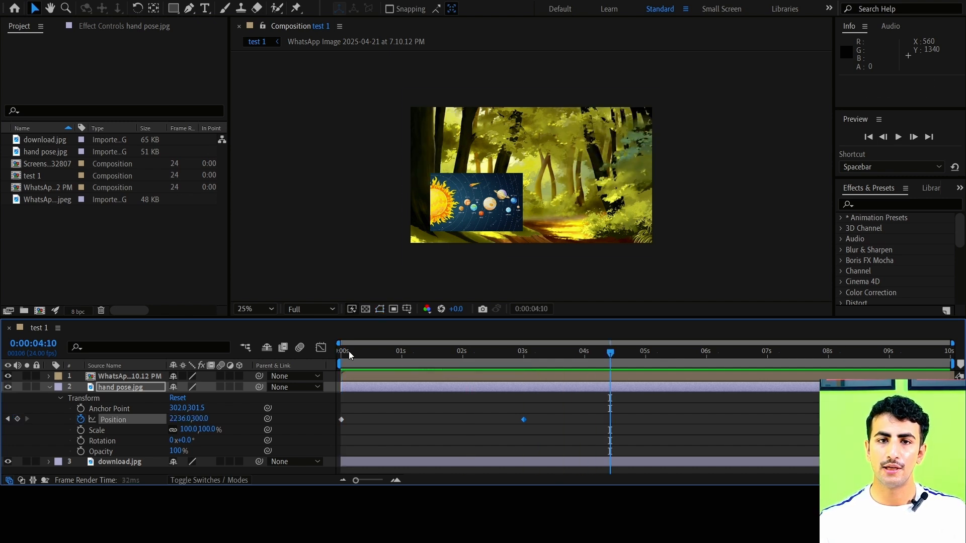
key(space)
key(space)
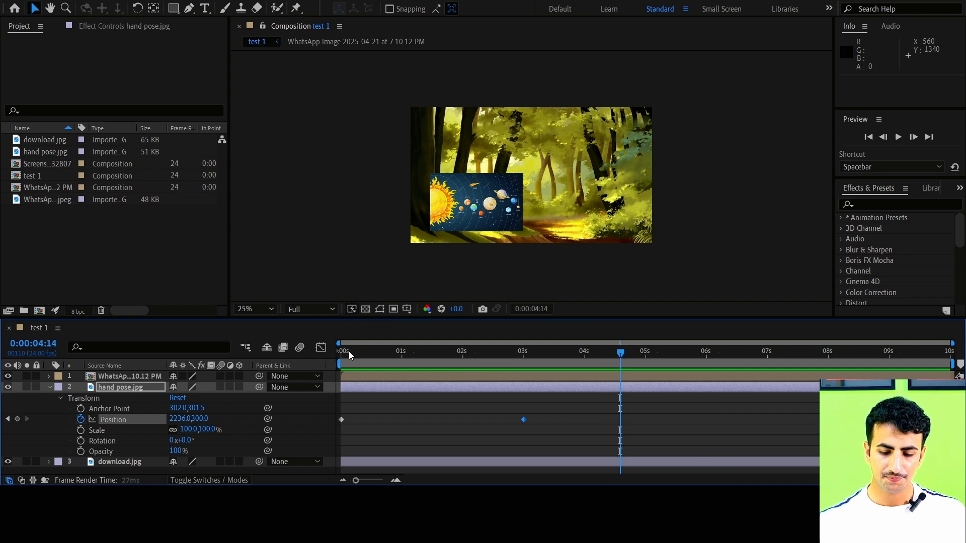
drag(372, 352, 297, 354)
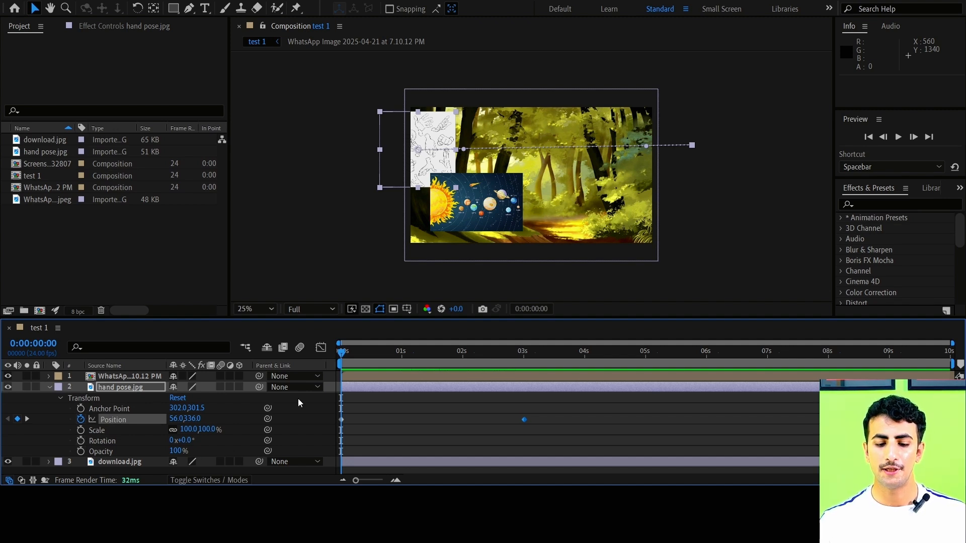
- Examine the hand pose movement at 0:00:01:07, 0:00:01:10, 0:00:02:04, 0:00:04:10, 0:00:06:07 and 0:00:01:12
drag(362, 355, 420, 355)
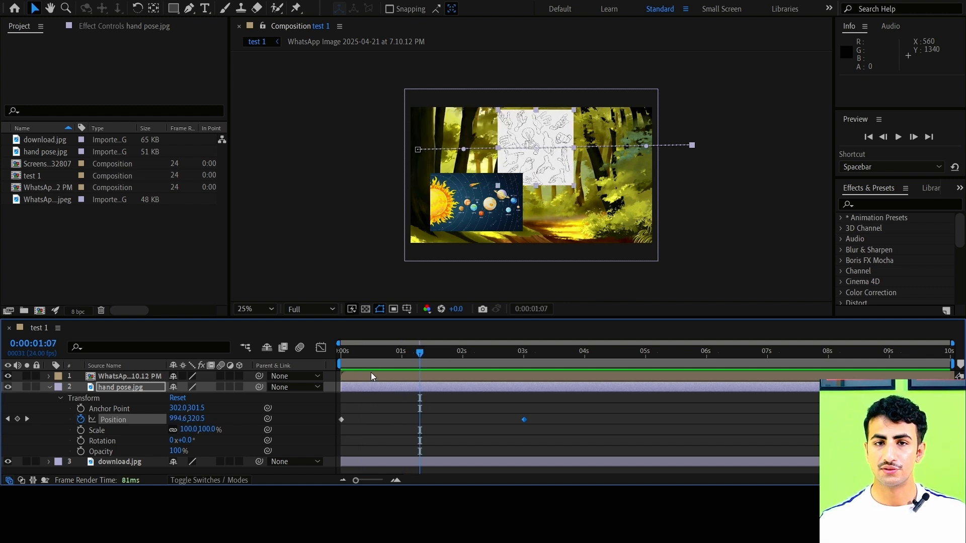
click(430, 353)
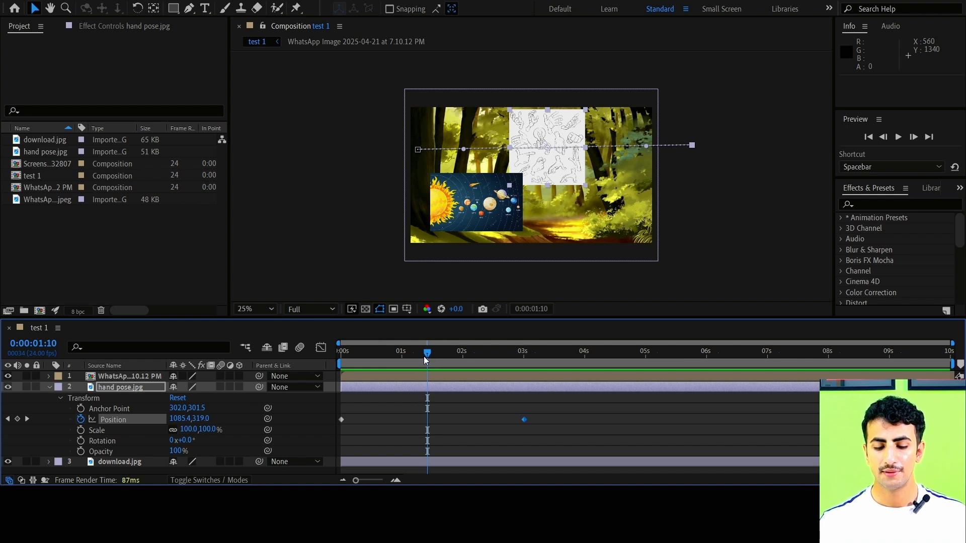
click(472, 353)
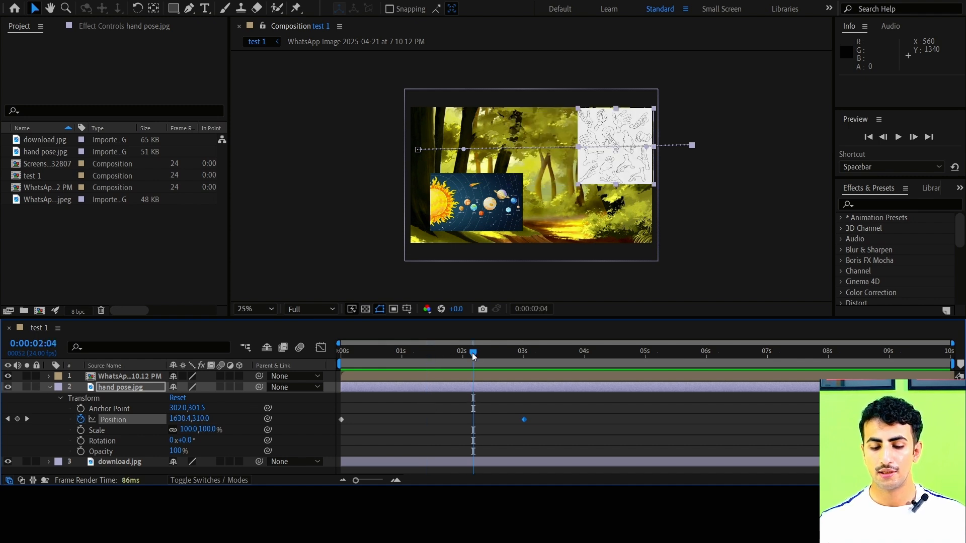
click(610, 353)
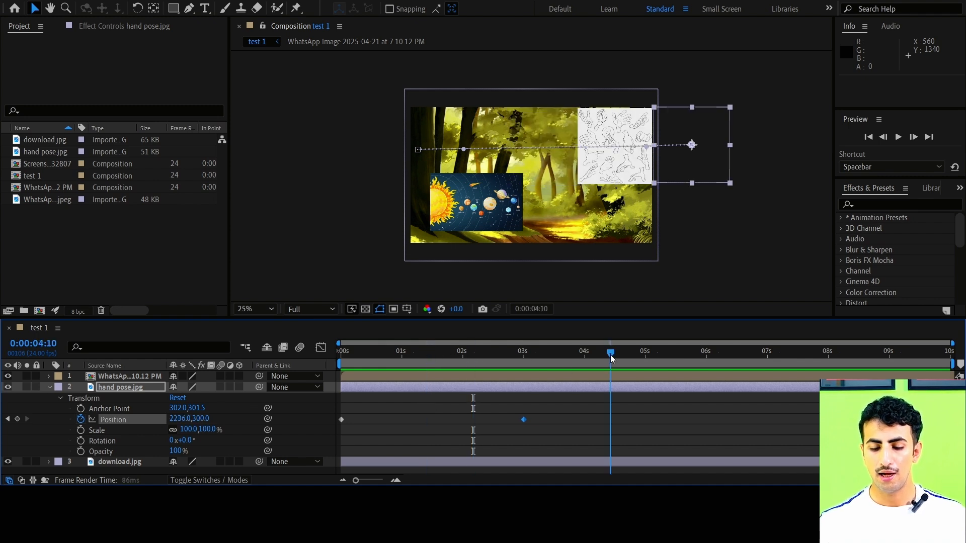
click(724, 352)
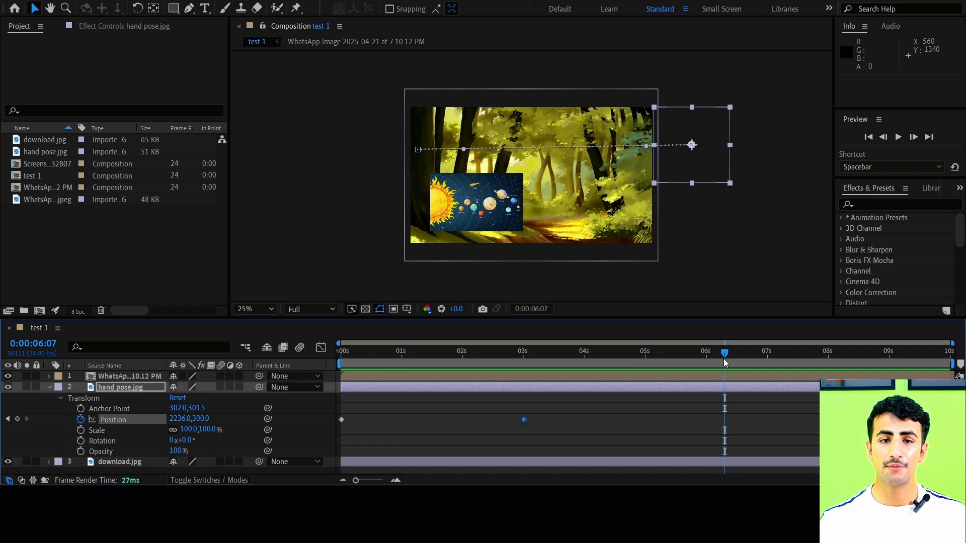
click(432, 350)
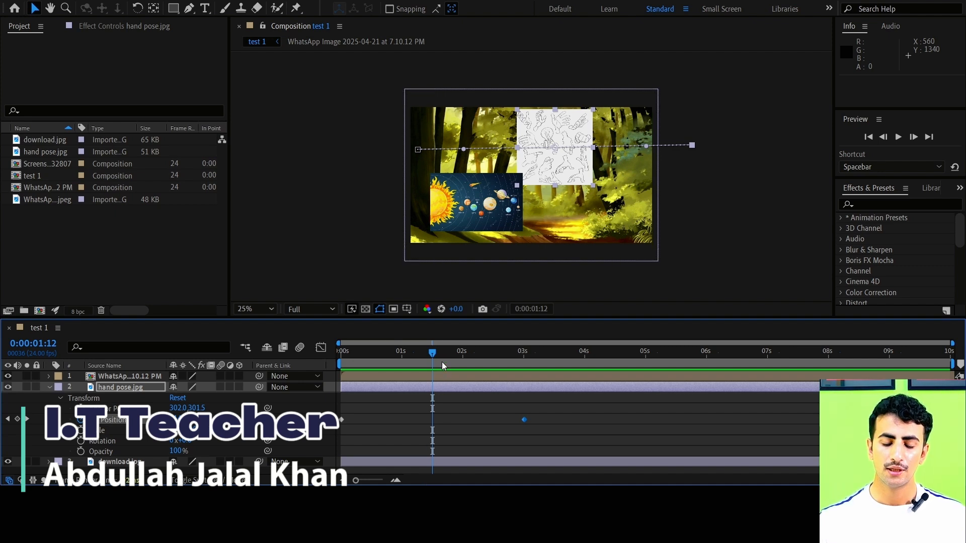
- Play the animation from 0:00:01:12 and again from 0:00:02:00, and return the current time to 0:00:00:00
key(space)
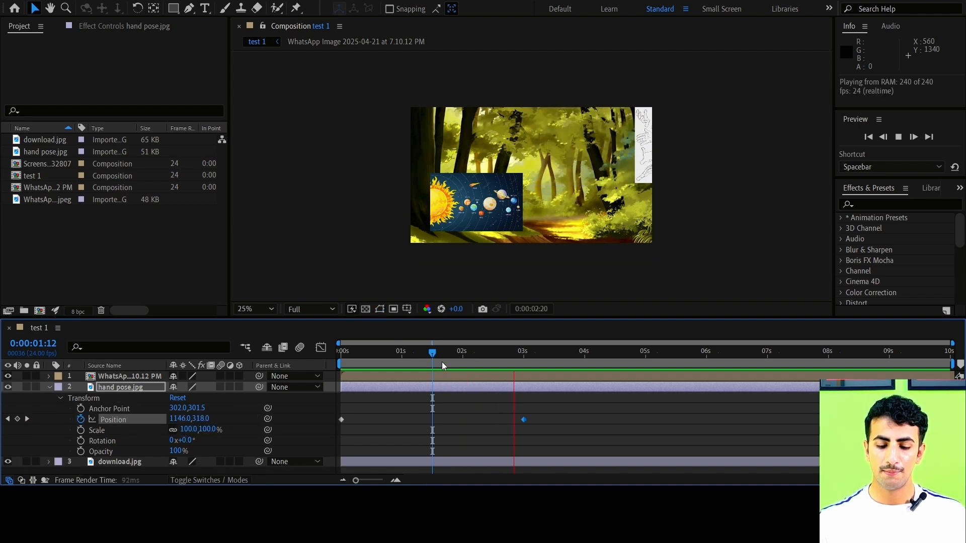
key(space)
click(462, 352)
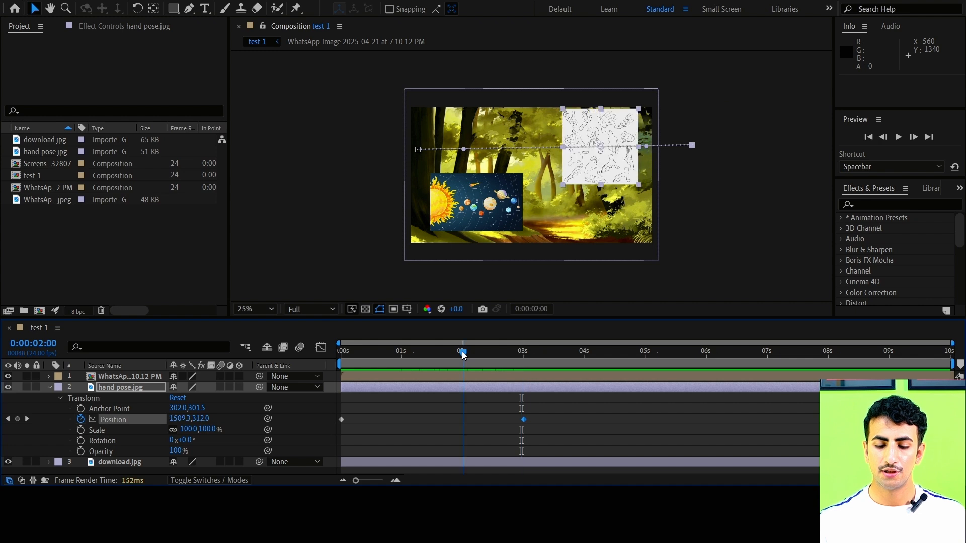
key(space)
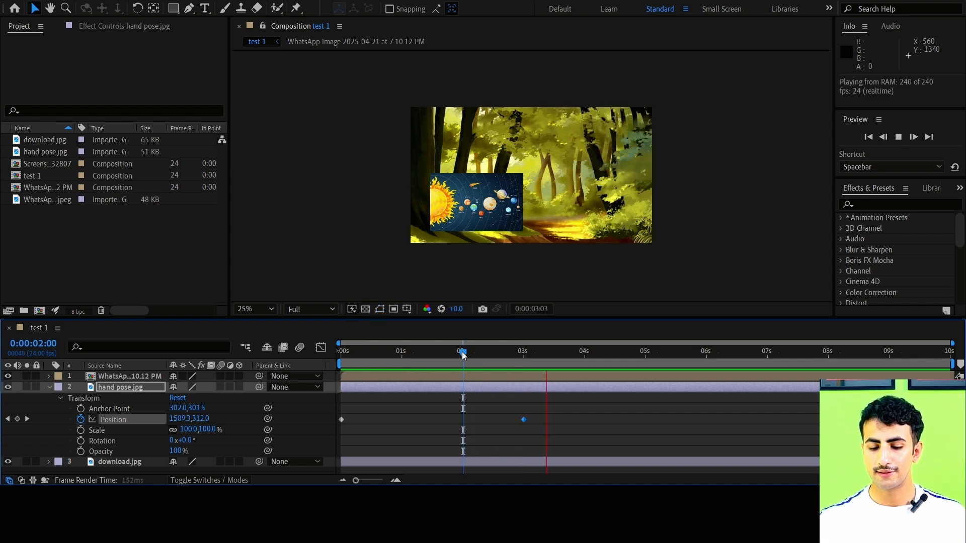
key(space)
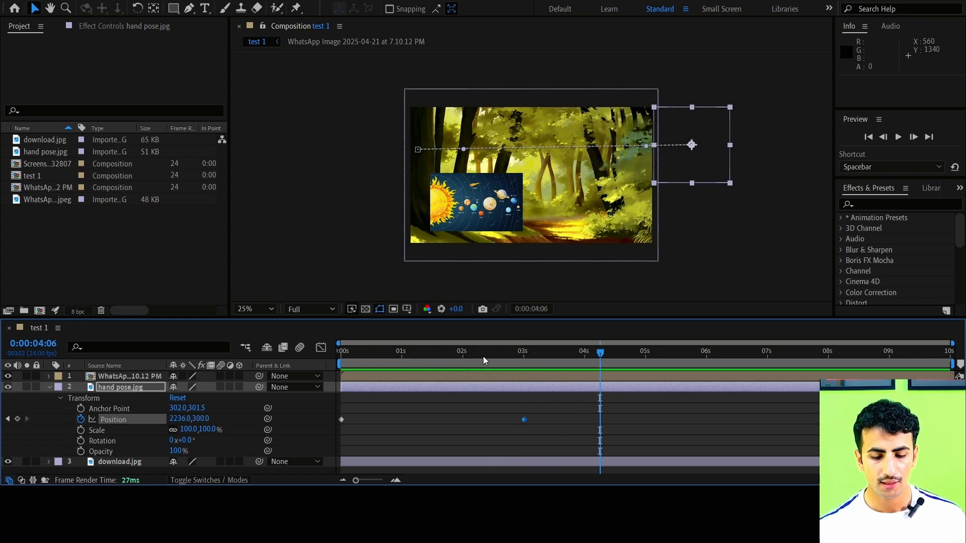
click(579, 352)
drag(548, 362, 327, 386)
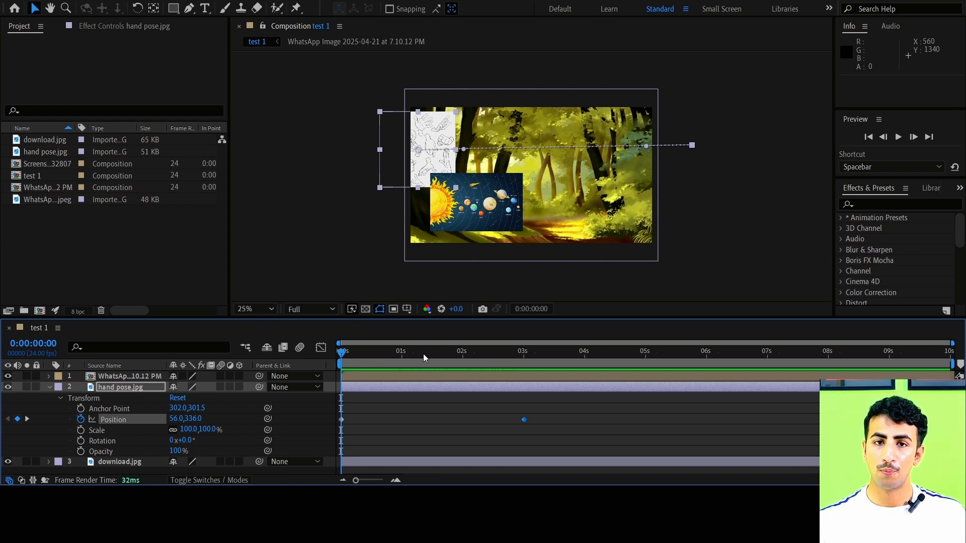
- Set the current time to 0:00:03:01 and shorten the work area to end at 0:00:09:05
click(526, 351)
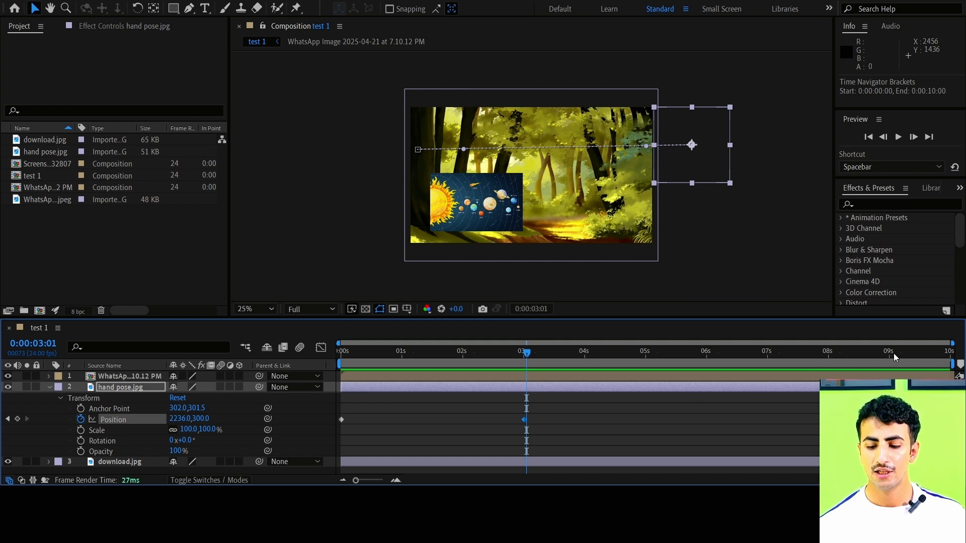
drag(953, 364, 907, 363)
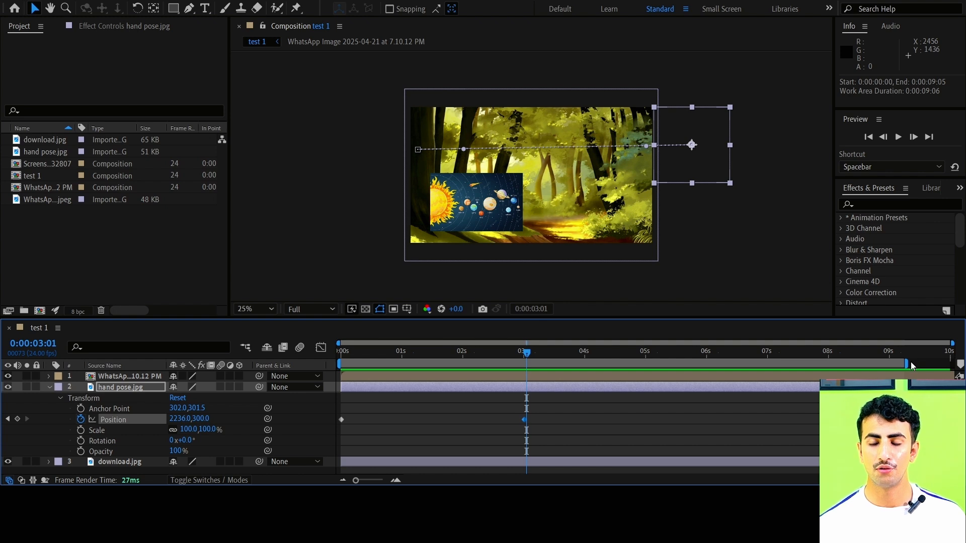
- Shorten the work area to end at 0:00:01:23 and preview it from 0:00:00:00, stopping the playback
drag(909, 361, 465, 364)
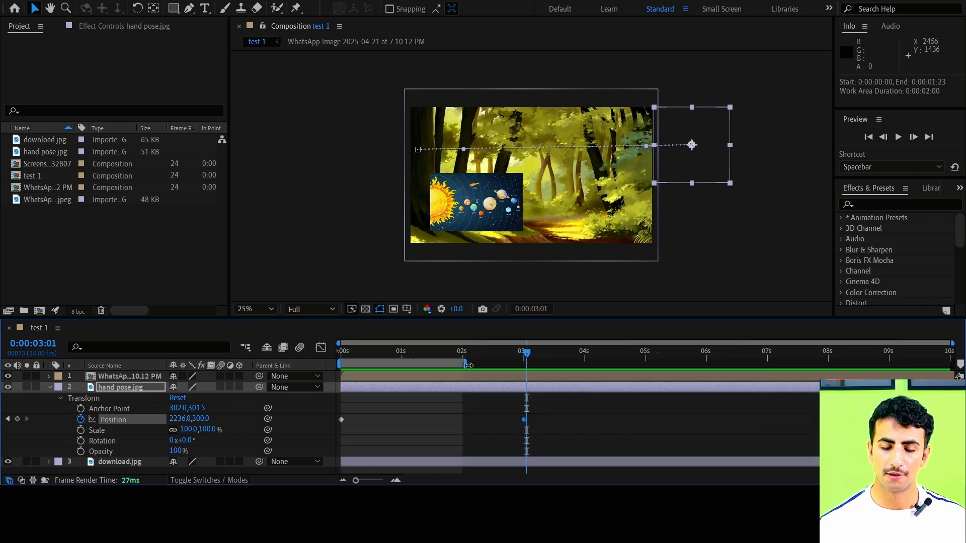
click(417, 351)
drag(364, 351, 325, 352)
key(space)
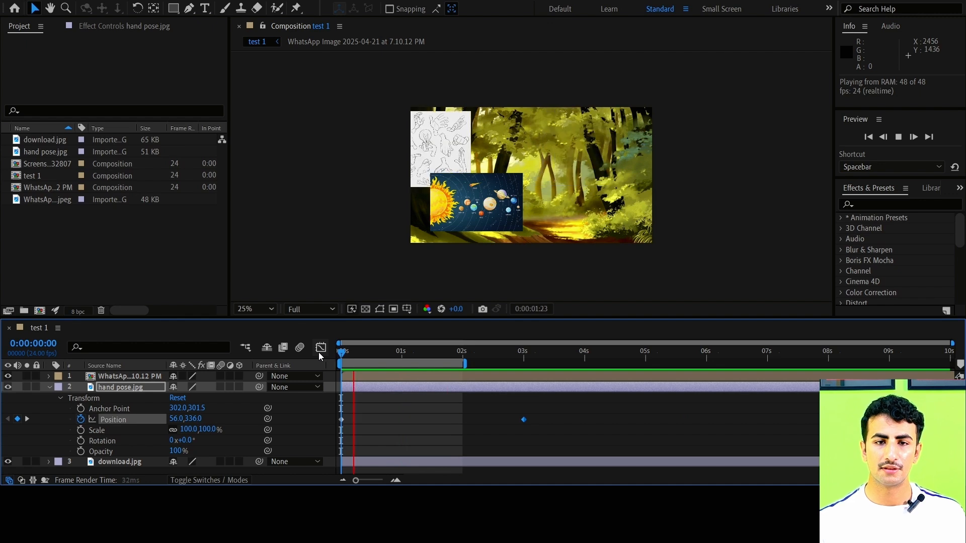
key(space)
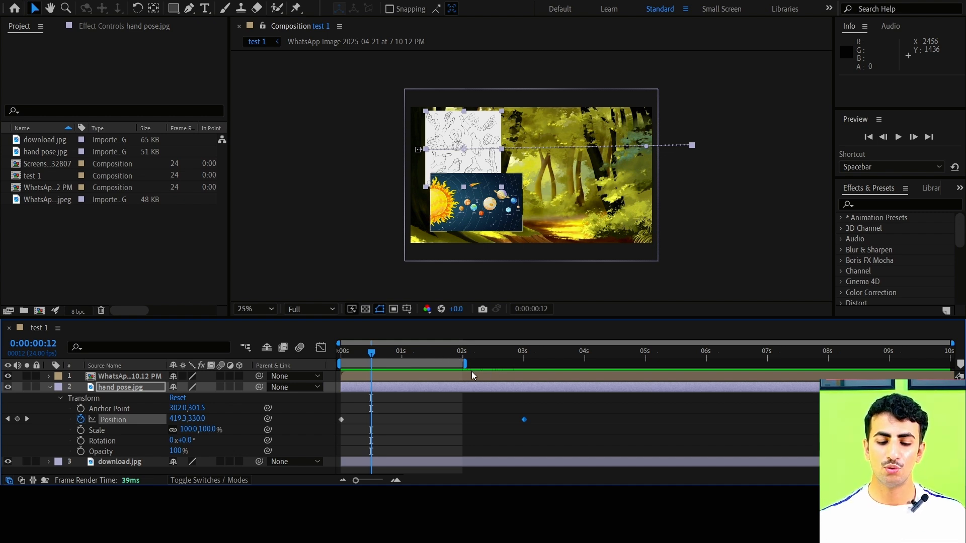
- Extend the work area to end at 0:00:03:23 and check the frames at 0:00:02:03 and 0:00:04:01
drag(468, 366, 589, 355)
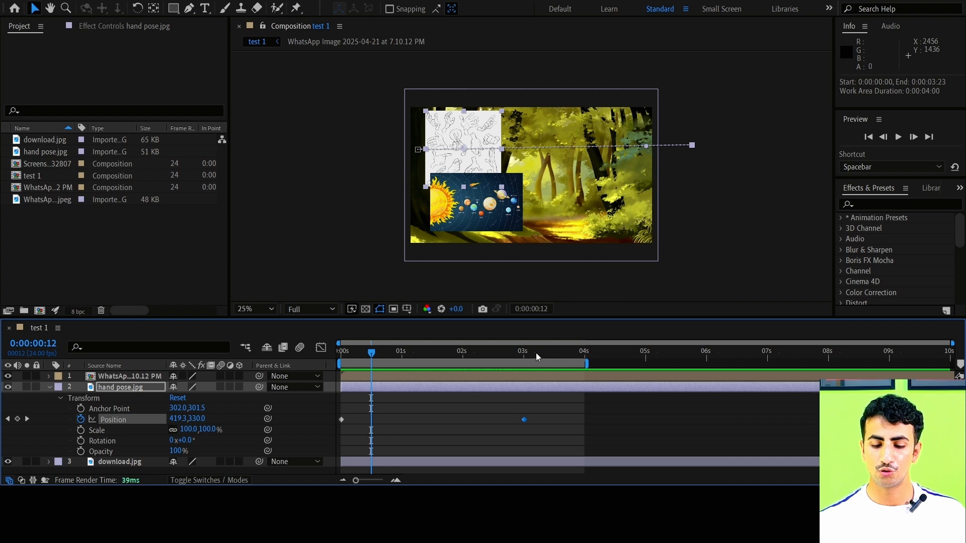
drag(536, 352, 469, 355)
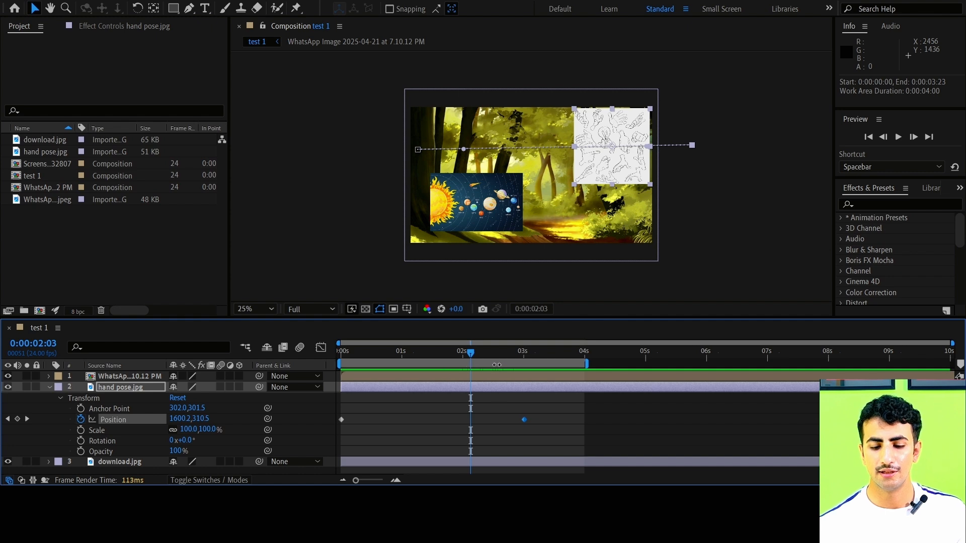
click(587, 355)
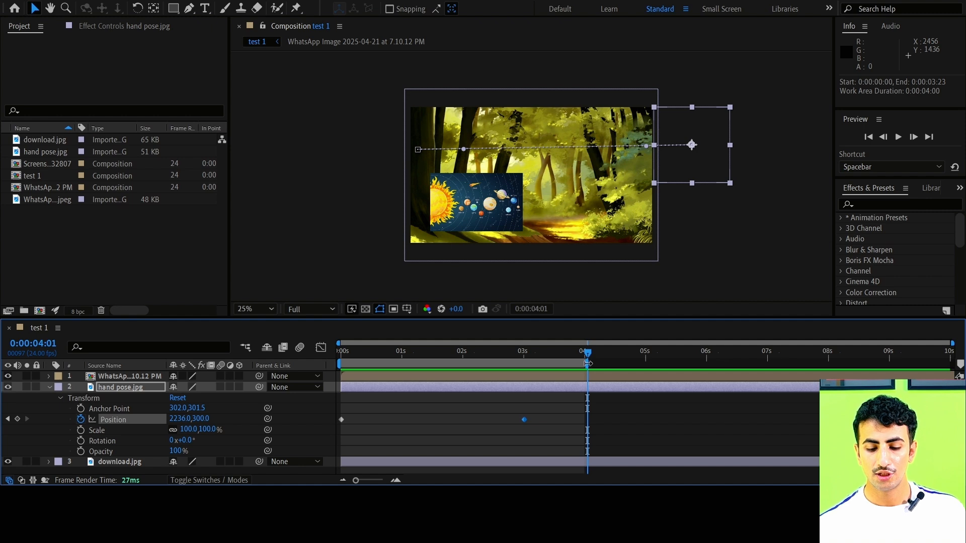
- Extend the work area to the composition's end at 0:00:09:23 and set the current time to 0:00:07:10, followed by 0:00:03:21
drag(588, 363, 955, 364)
click(793, 352)
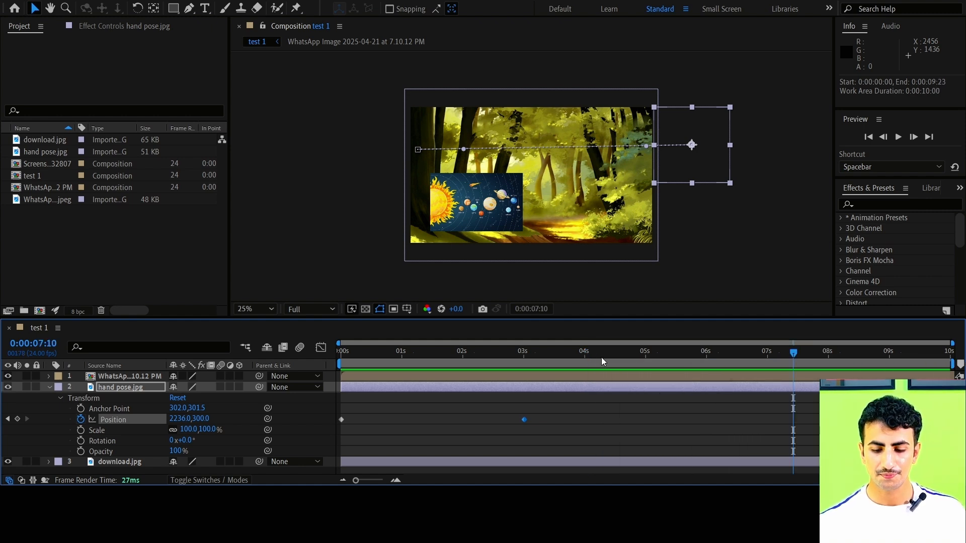
click(577, 353)
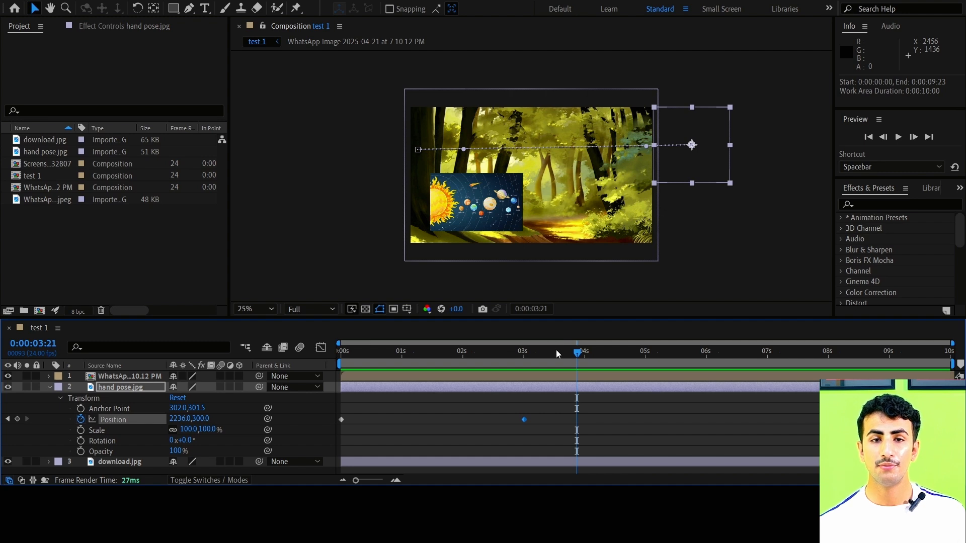